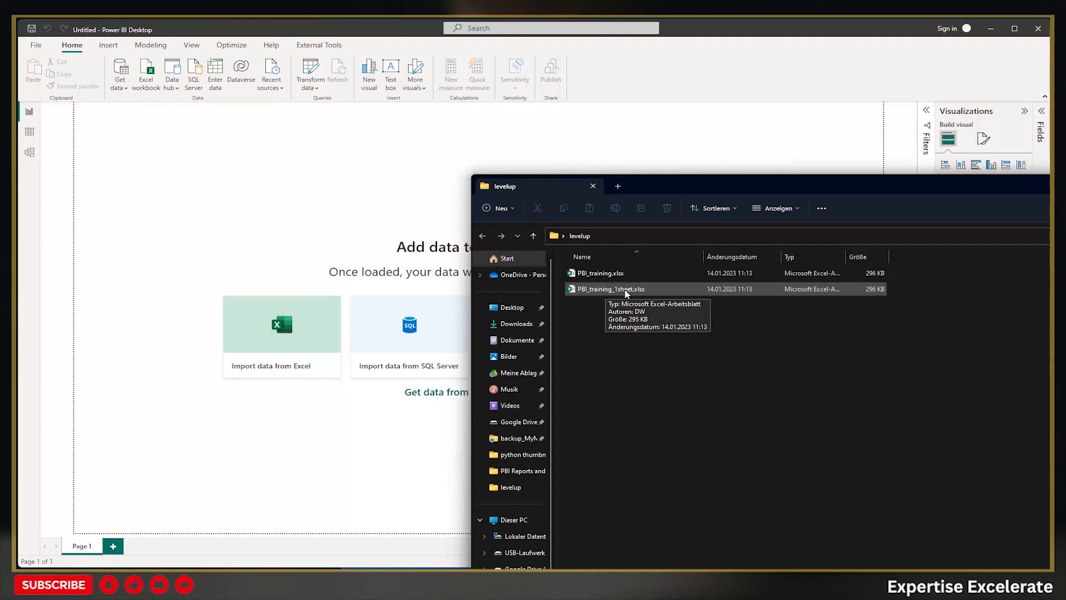
Open PBI_training_1sheet.xlsx in Excel to examine its order data, close the workbook and switch to Power BI Desktop.
double_click(594, 289)
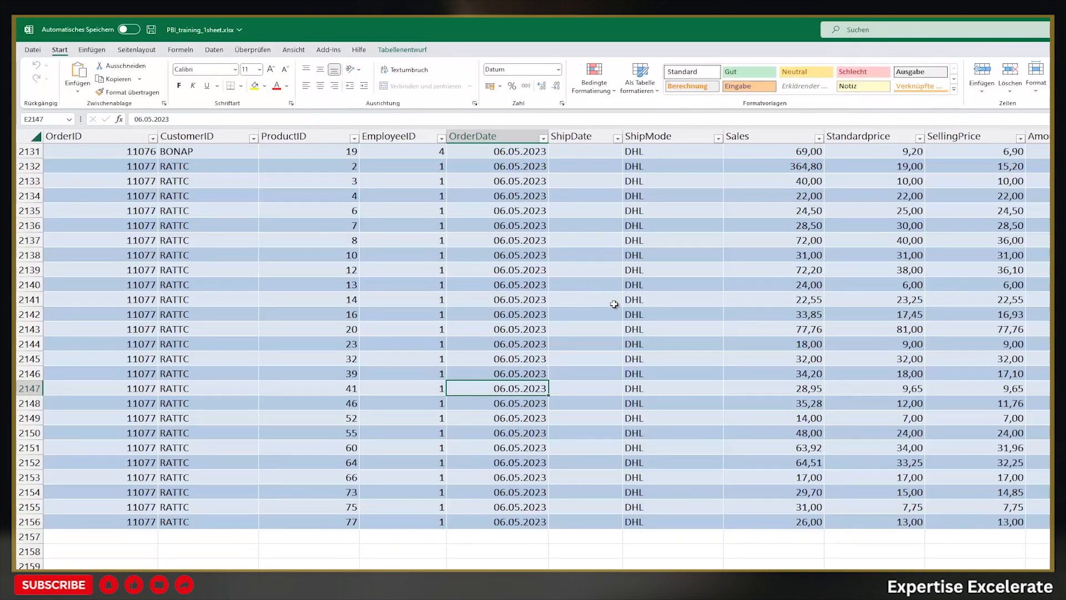
left_click_drag(1049, 24, 551, 31)
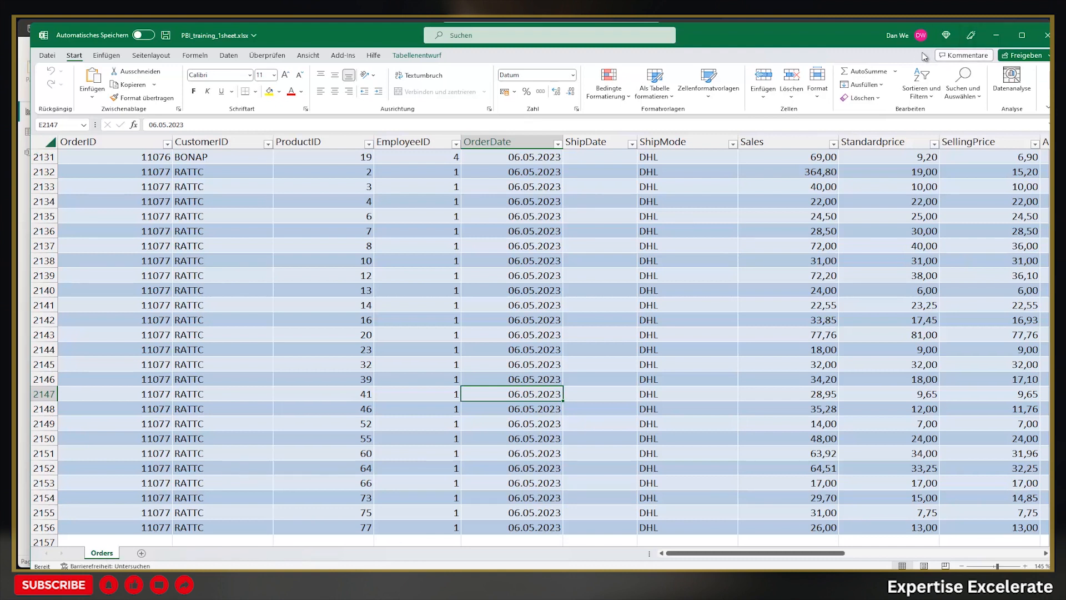
left_click(1044, 38)
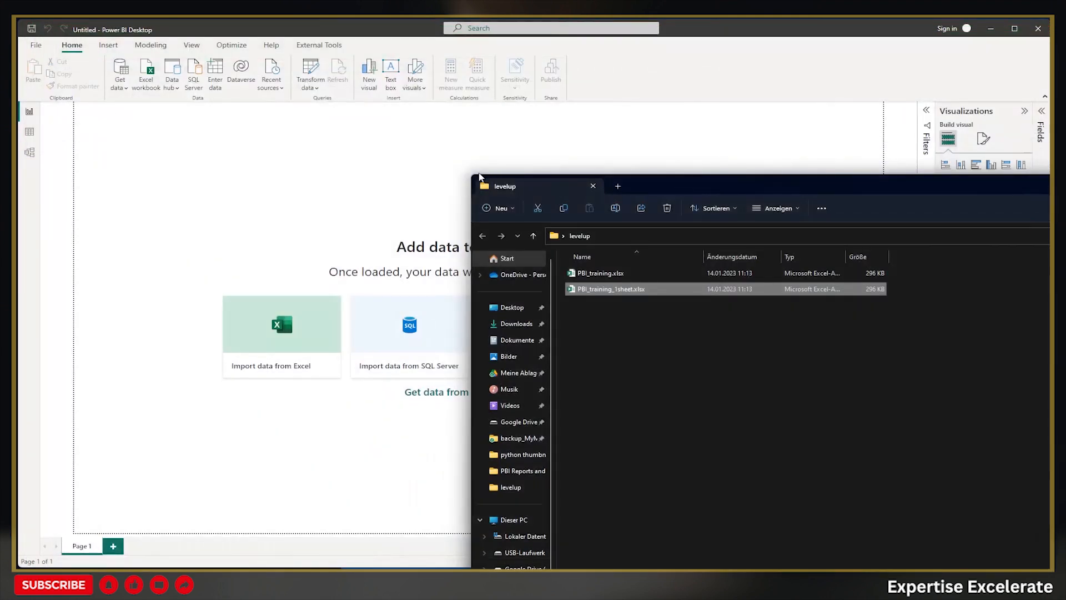
left_click(420, 162)
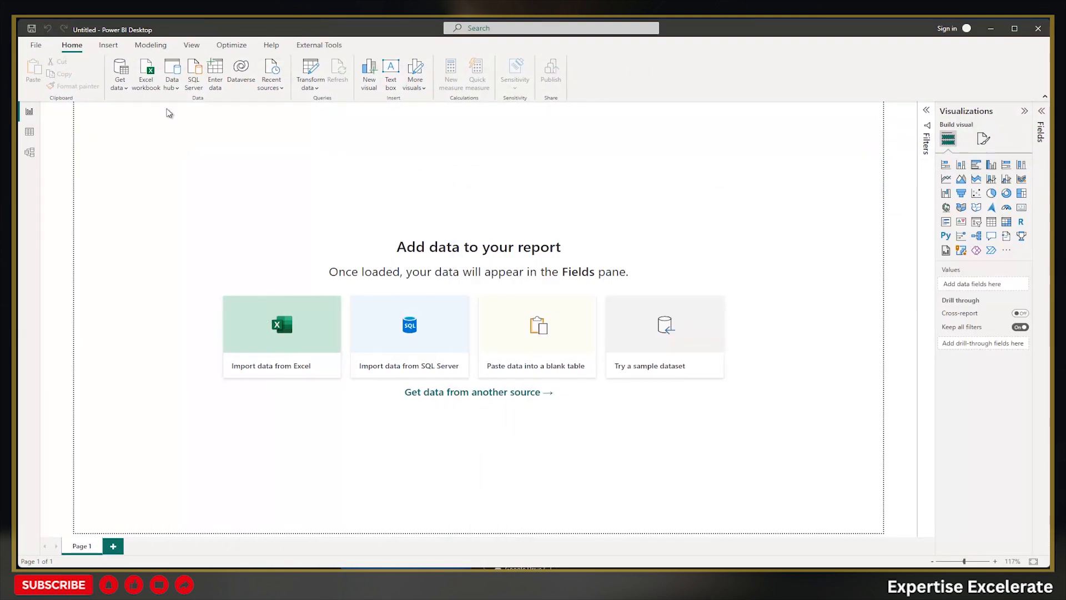
Import the Orders sheet from the Excel workbook PBI_training_1sheet.xlsx and load it into the report.
left_click(147, 74)
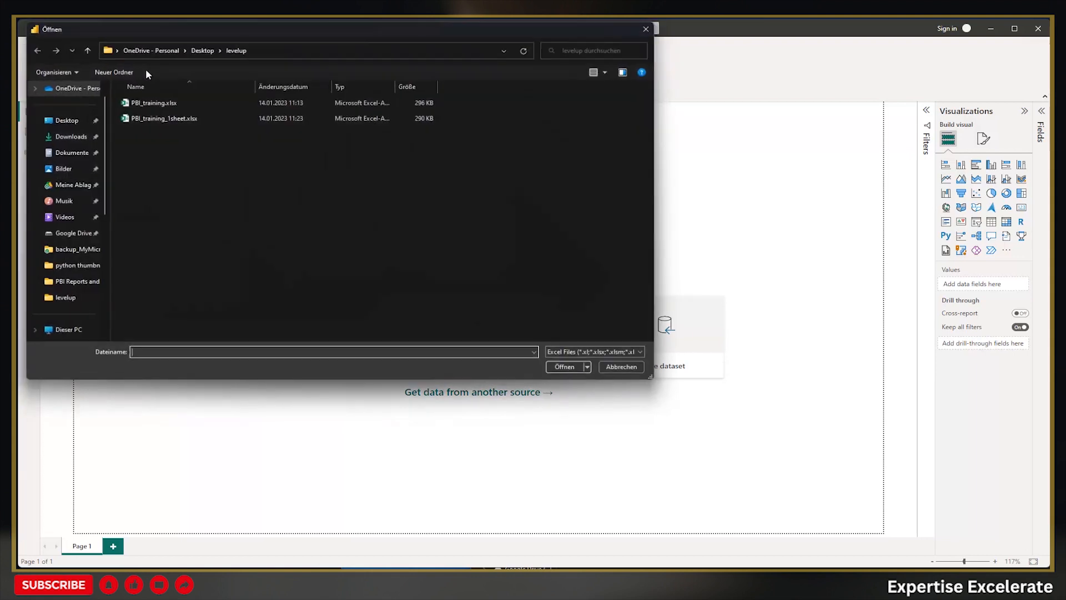
left_click(155, 120)
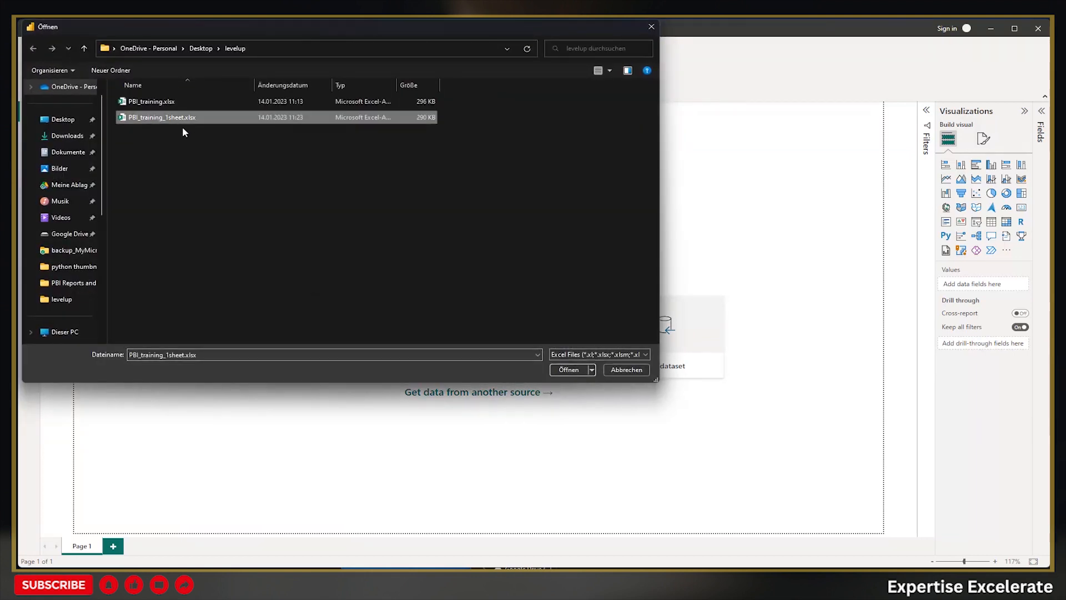
left_click(568, 369)
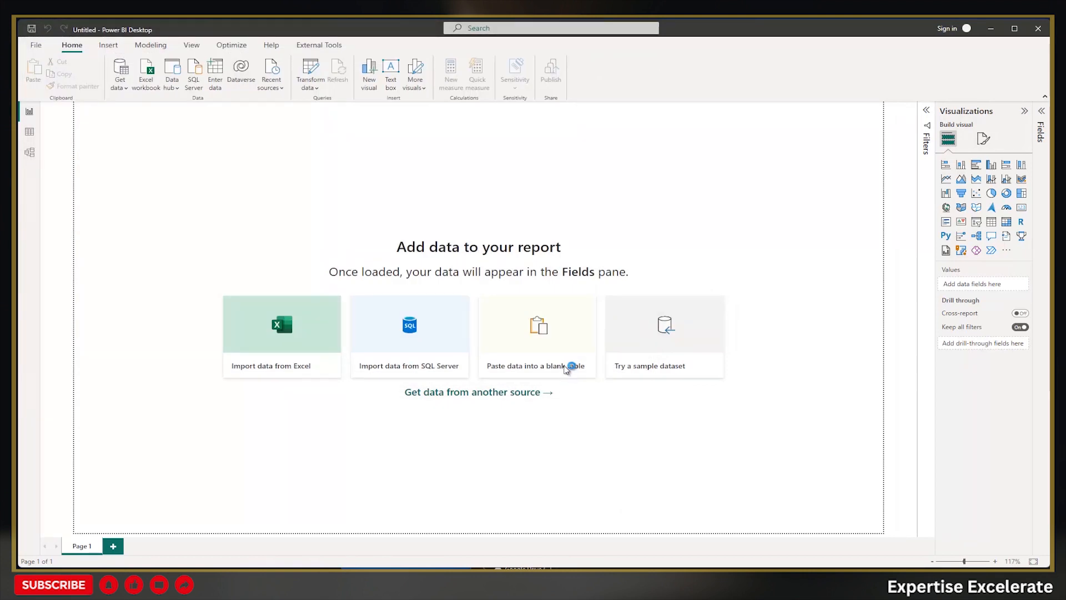
left_click_drag(838, 205, 614, 190)
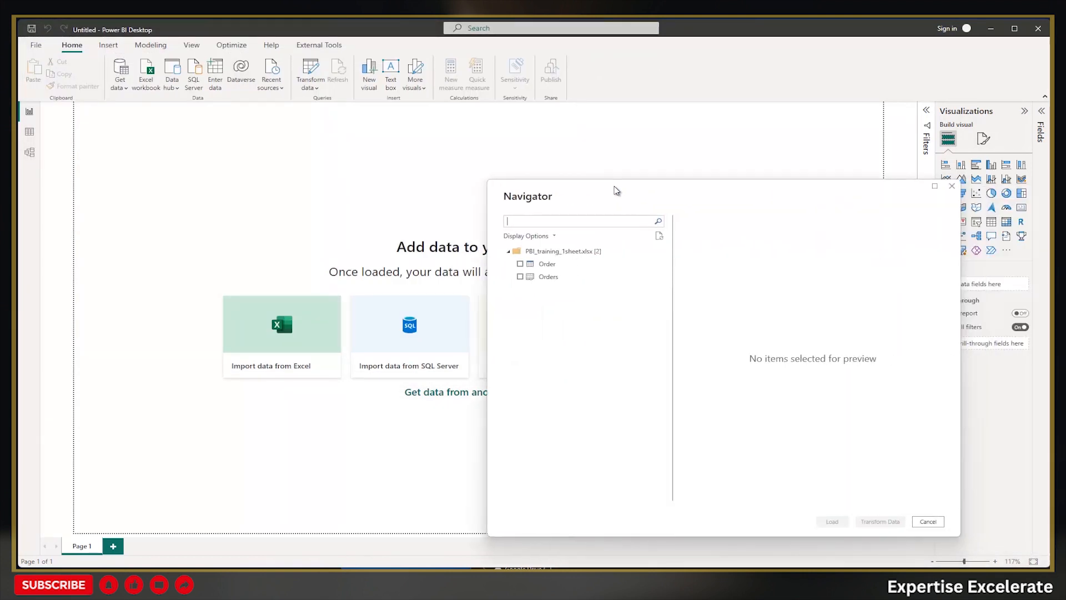
left_click(520, 276)
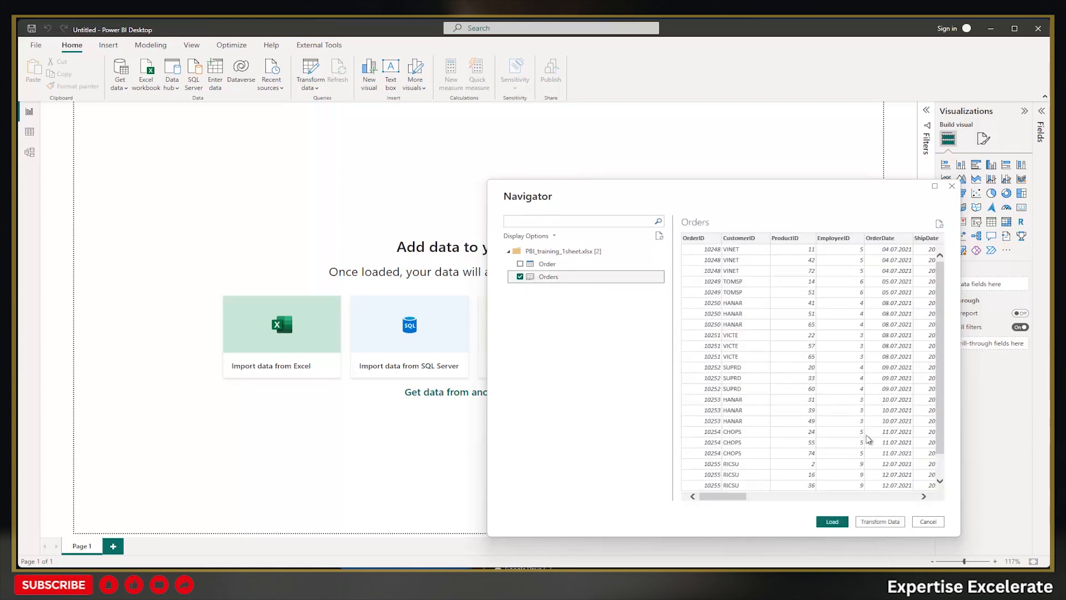
left_click(833, 522)
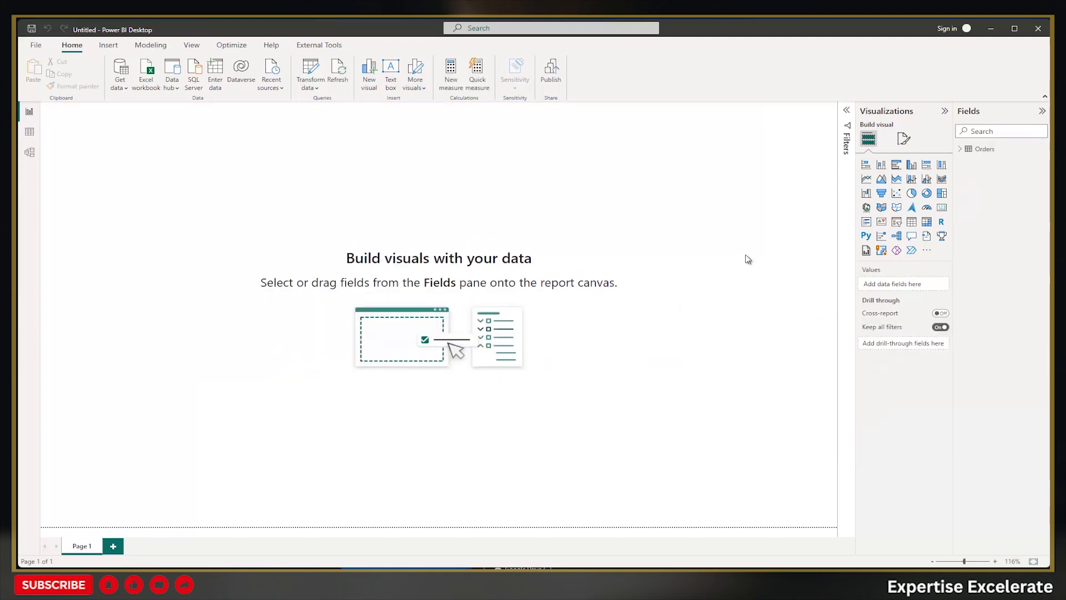
Build a clustered column chart from the Orders table with Category on the X-axis and Sales on the Y-axis.
left_click(960, 149)
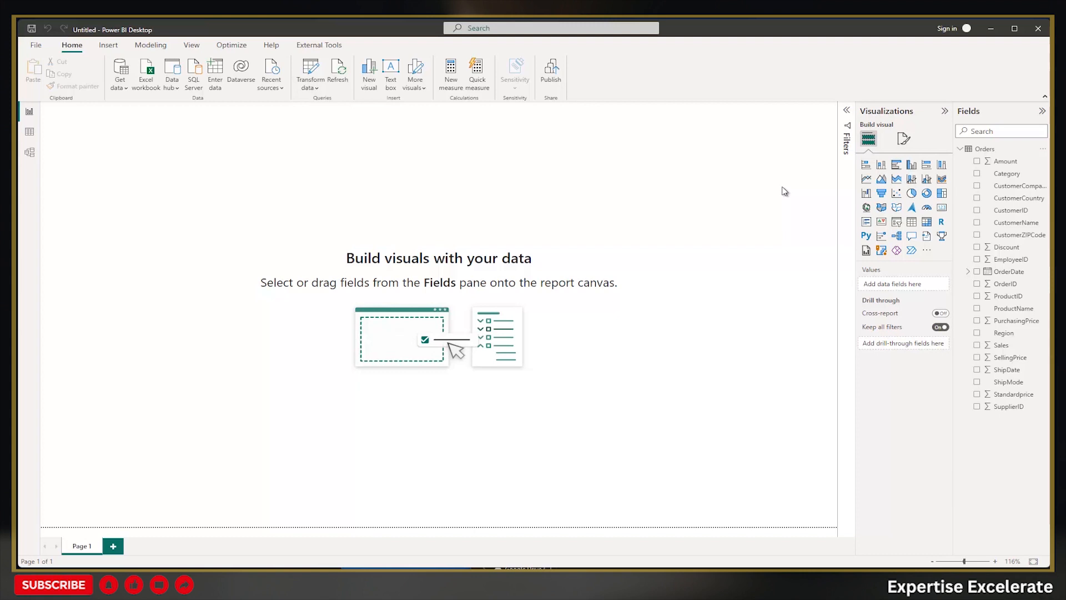
left_click(977, 173)
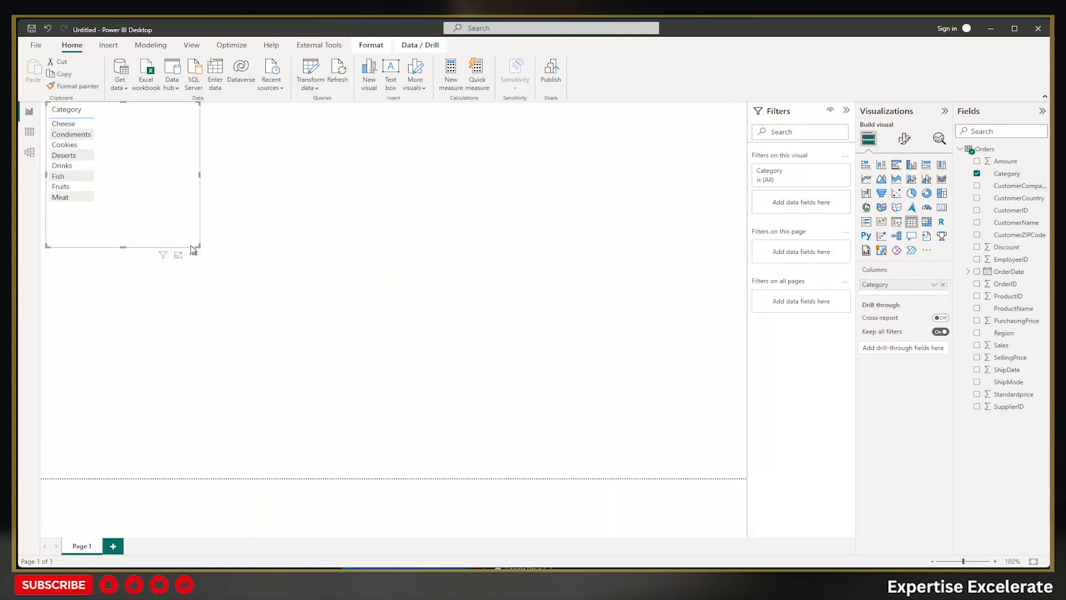
left_click_drag(195, 250, 287, 294)
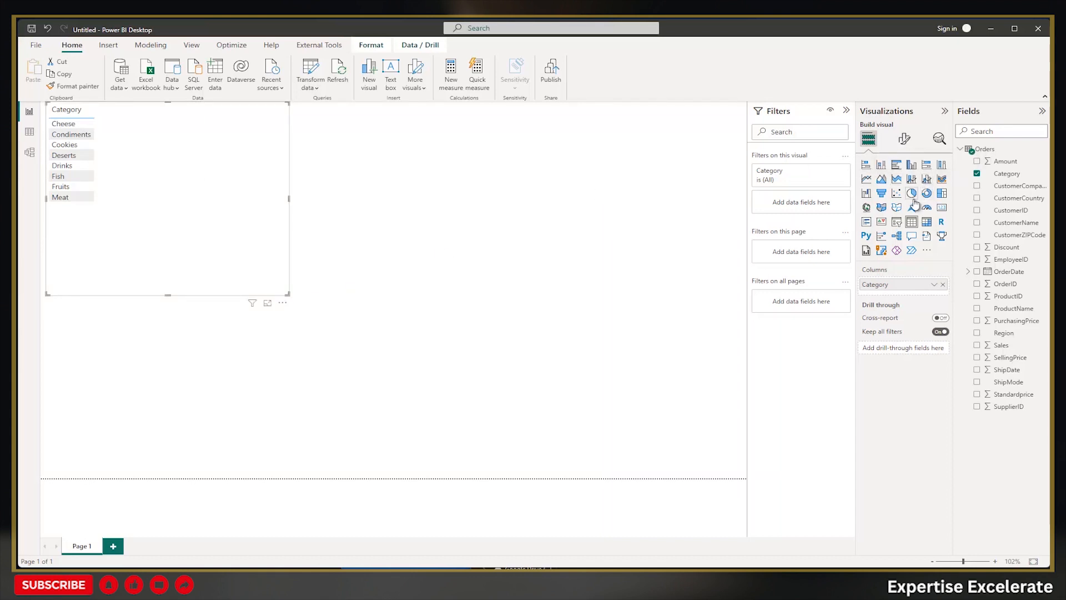
left_click(911, 165)
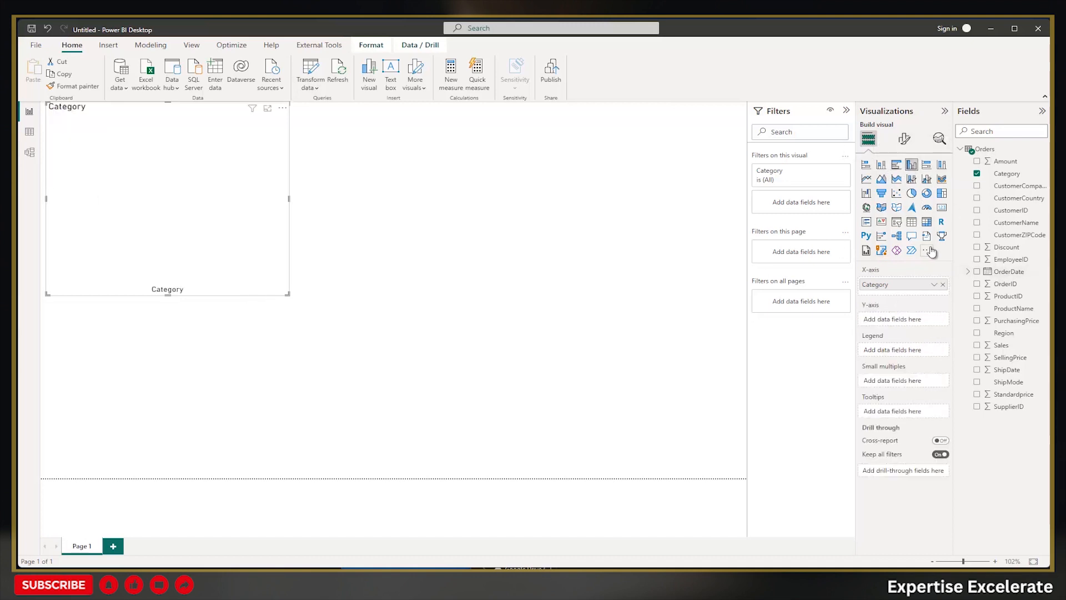
left_click(977, 346)
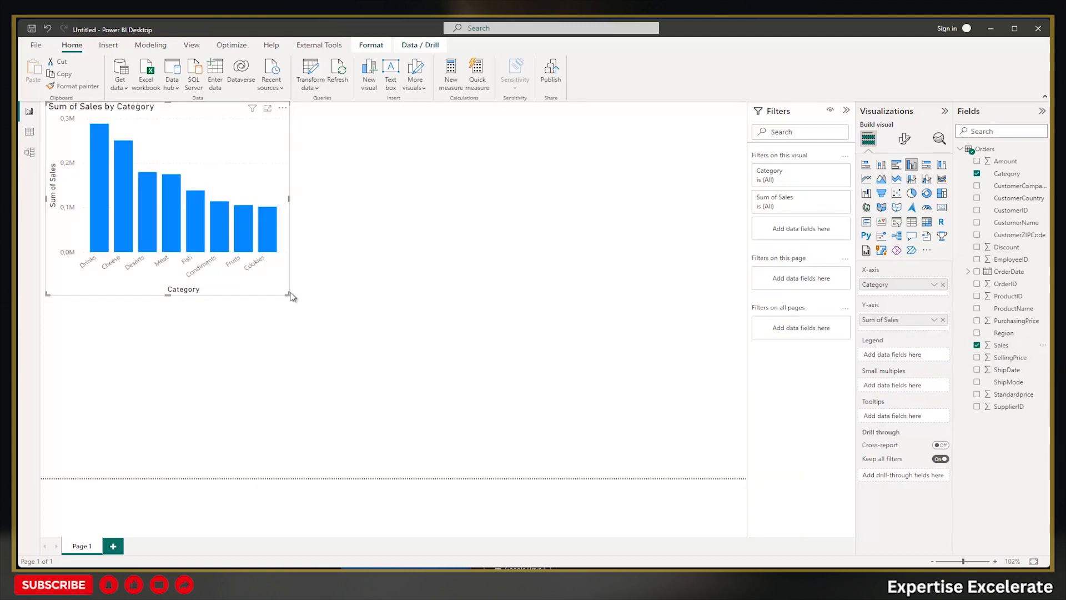
Enlarge the Sales by Category column chart and reposition it away from the report page's upper corner.
left_click_drag(289, 294, 479, 384)
left_click_drag(309, 146, 411, 174)
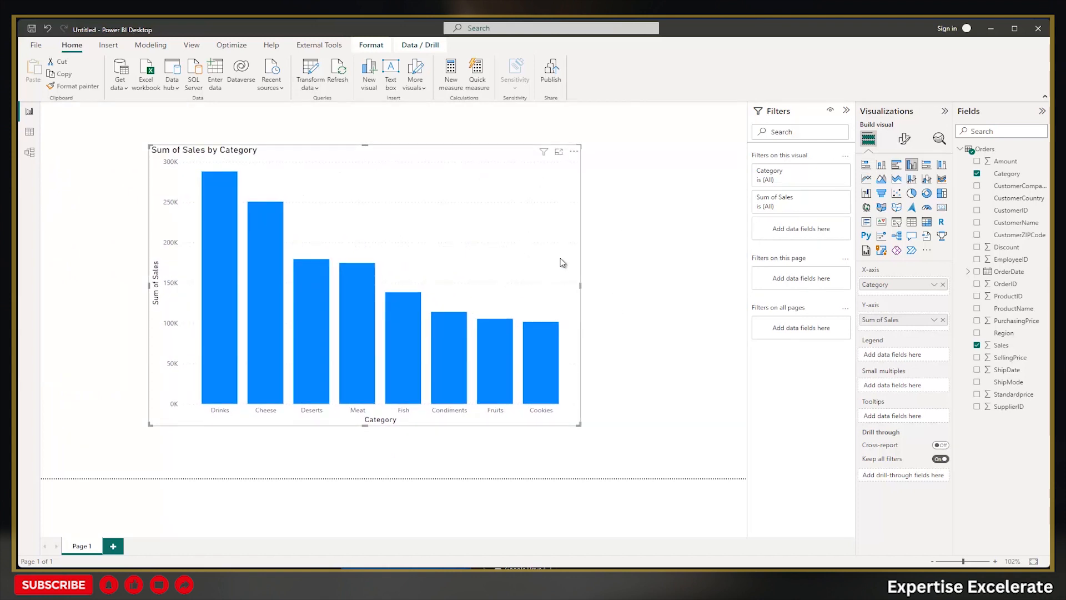
left_click_drag(422, 161, 369, 159)
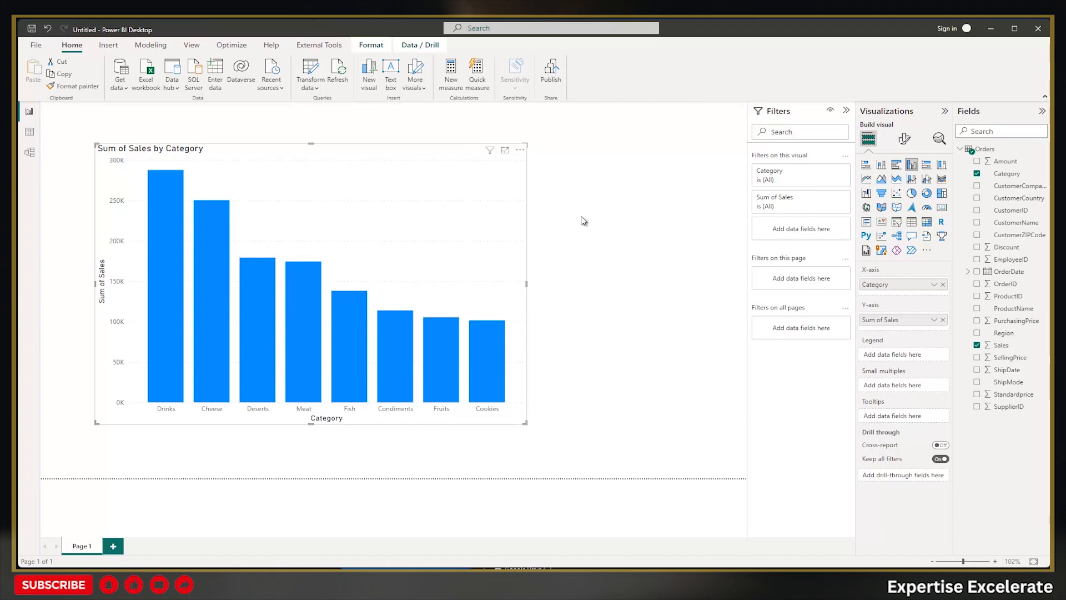
Open PBI_training_1sheet.xlsx in Excel, rename the Orders sheet to Sales_Jan23 and save the workbook.
key("alt+Tab")
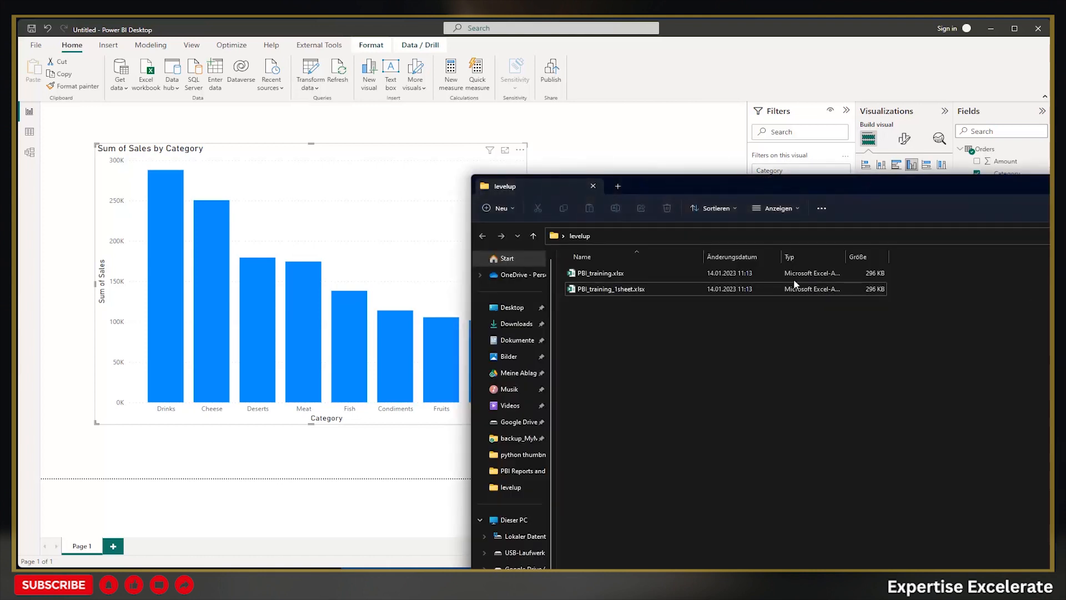
double_click(602, 290)
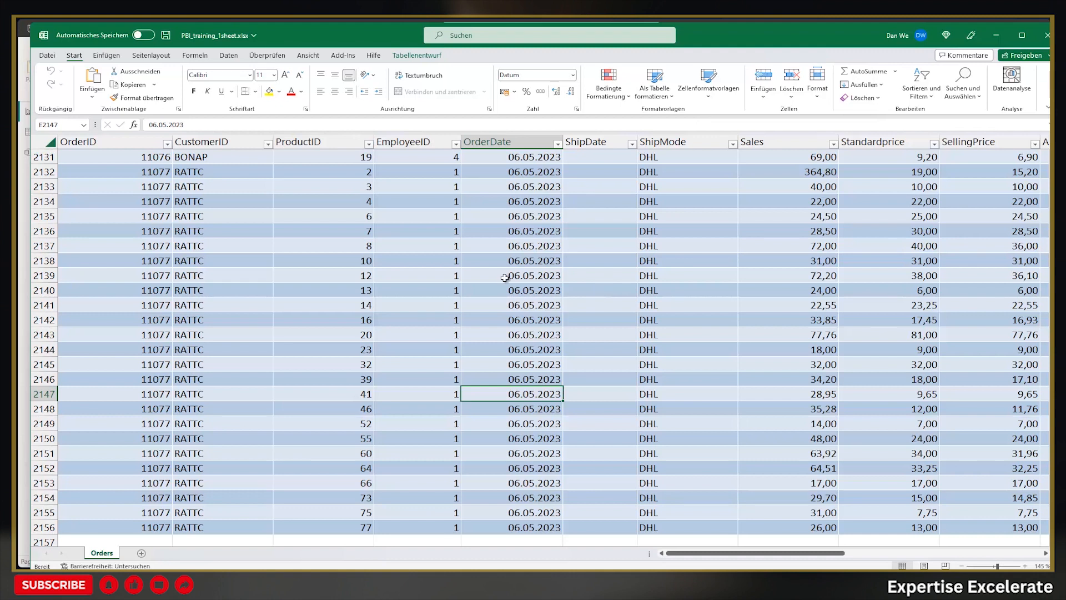
double_click(103, 554)
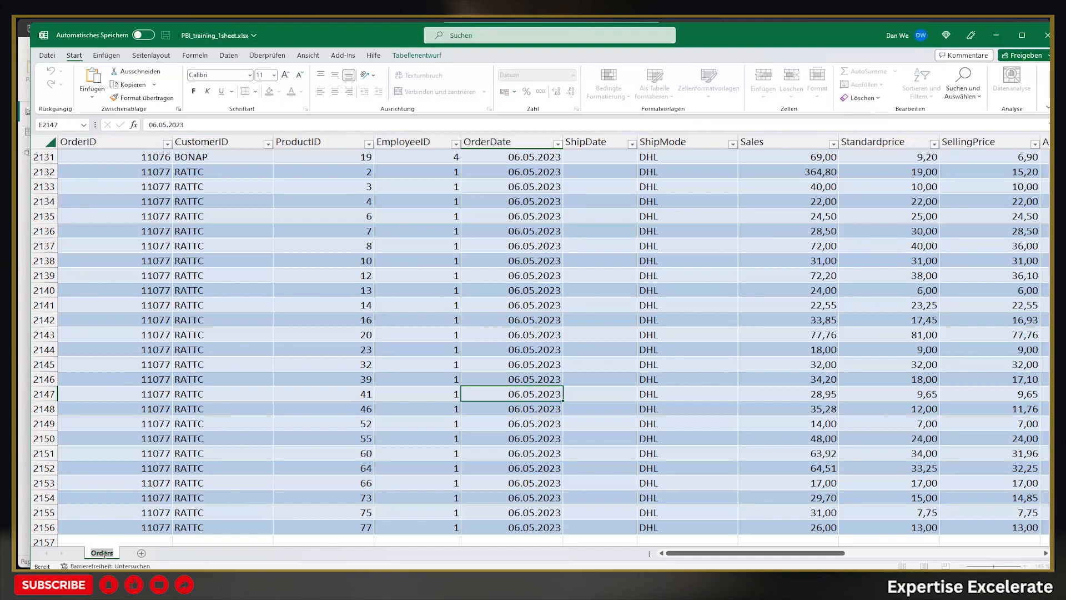
type("Sales_Jan23")
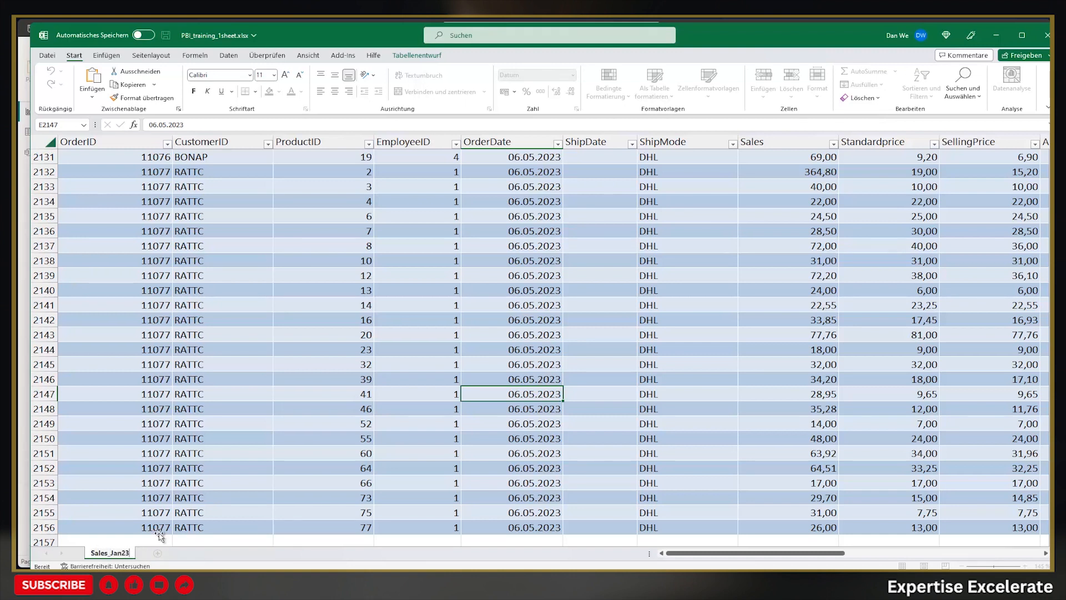
left_click(138, 534)
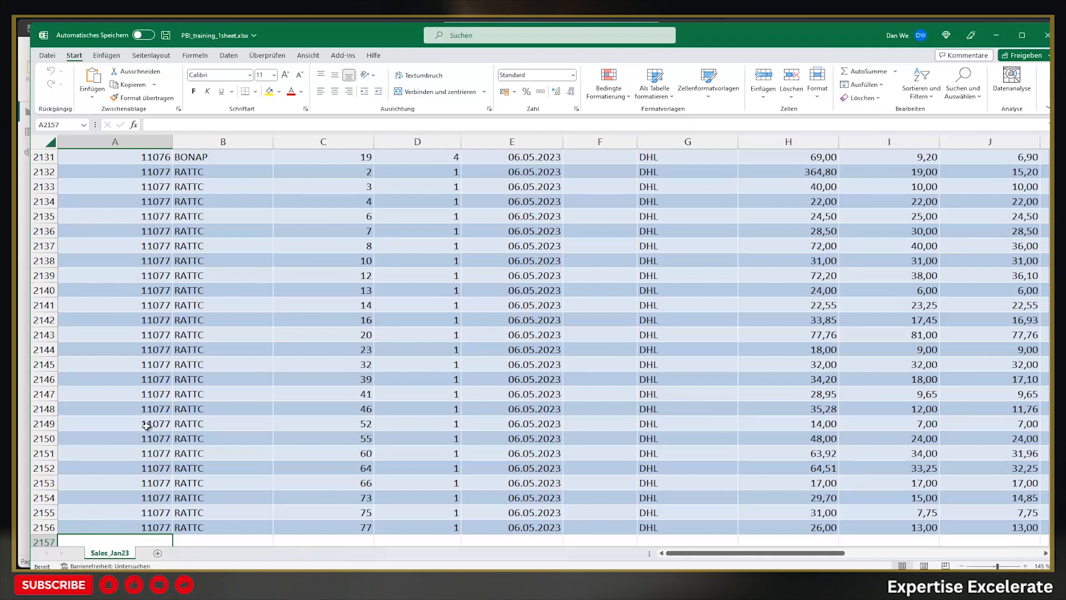
key("ctrl+s")
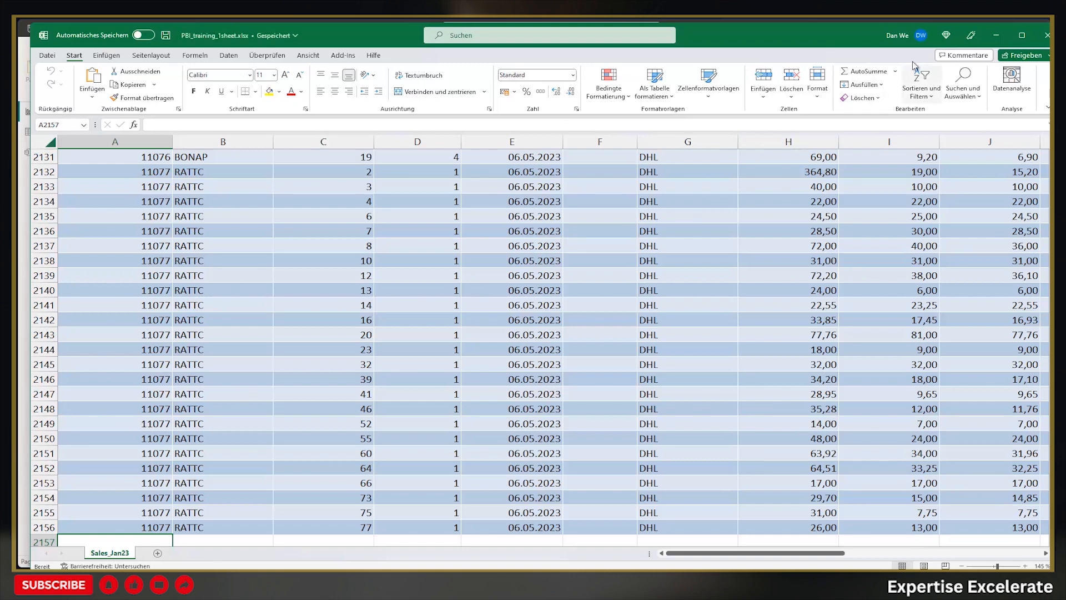
left_click(997, 35)
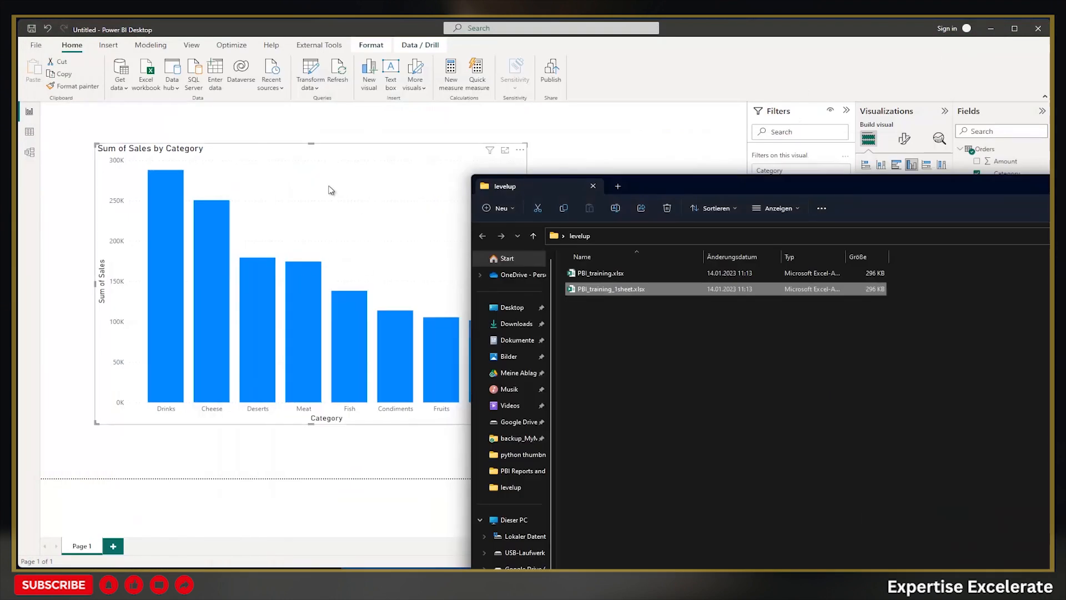
Switch to Power BI Desktop, try to refresh the Orders table's data, check the sheet name in Excel and dismiss the Refresh dialog.
left_click(608, 143)
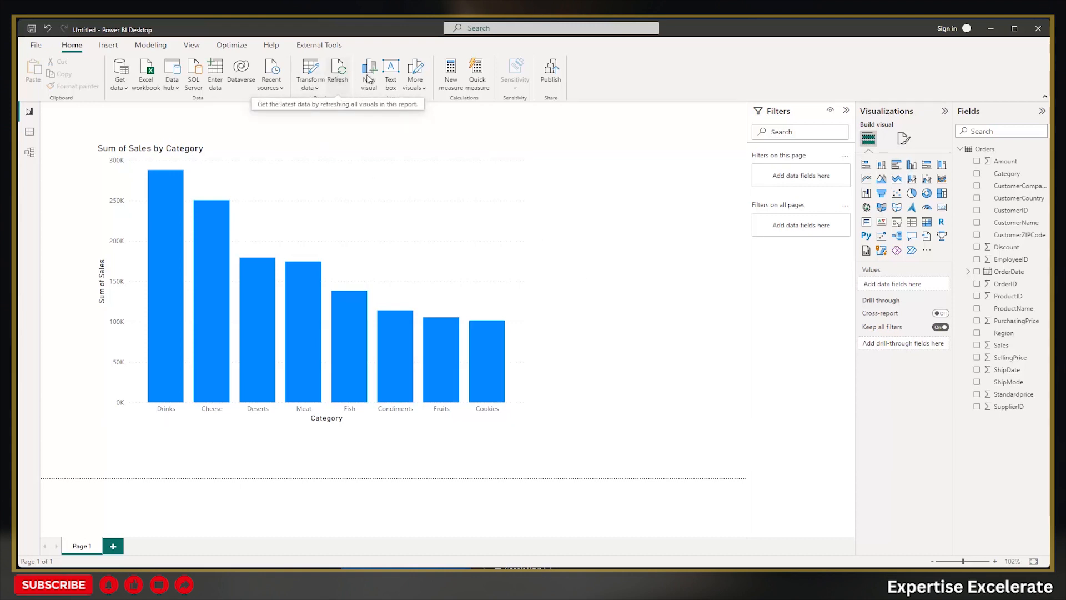
right_click(983, 151)
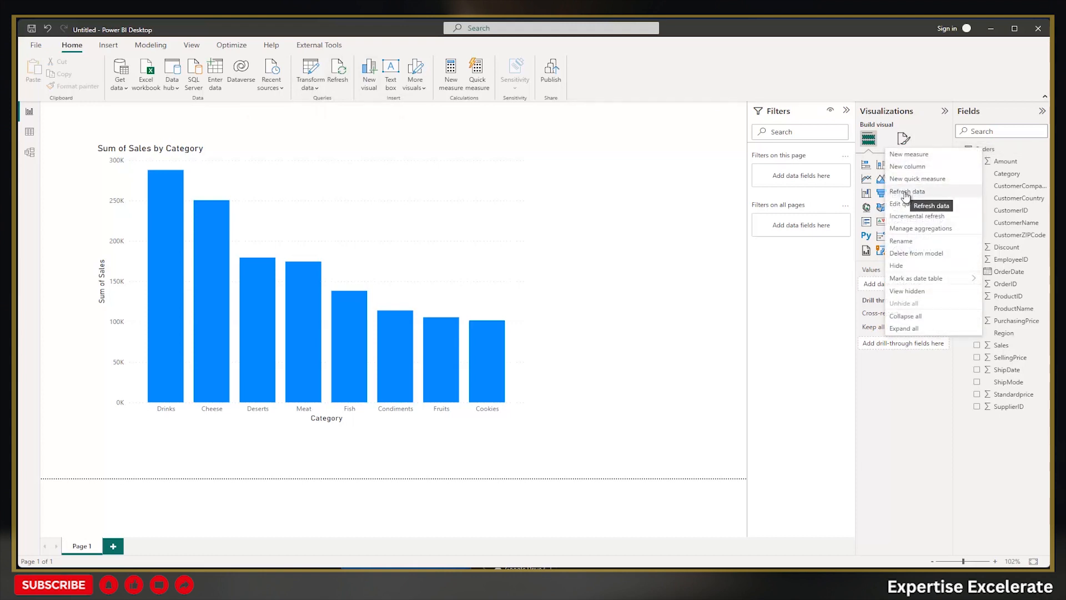
left_click(905, 192)
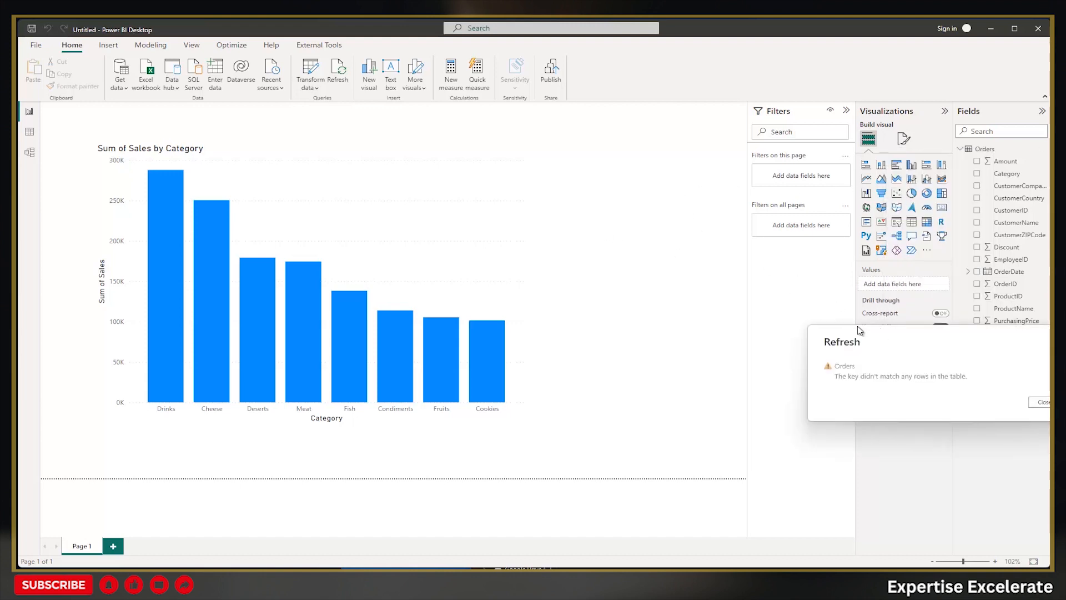
left_click_drag(858, 329, 560, 224)
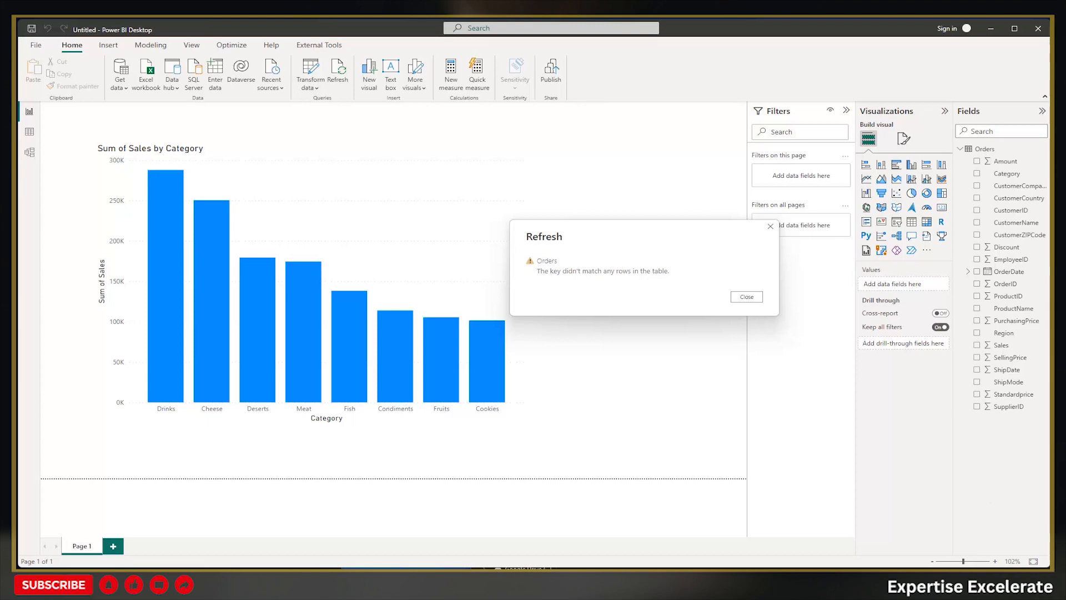
key("alt+Tab")
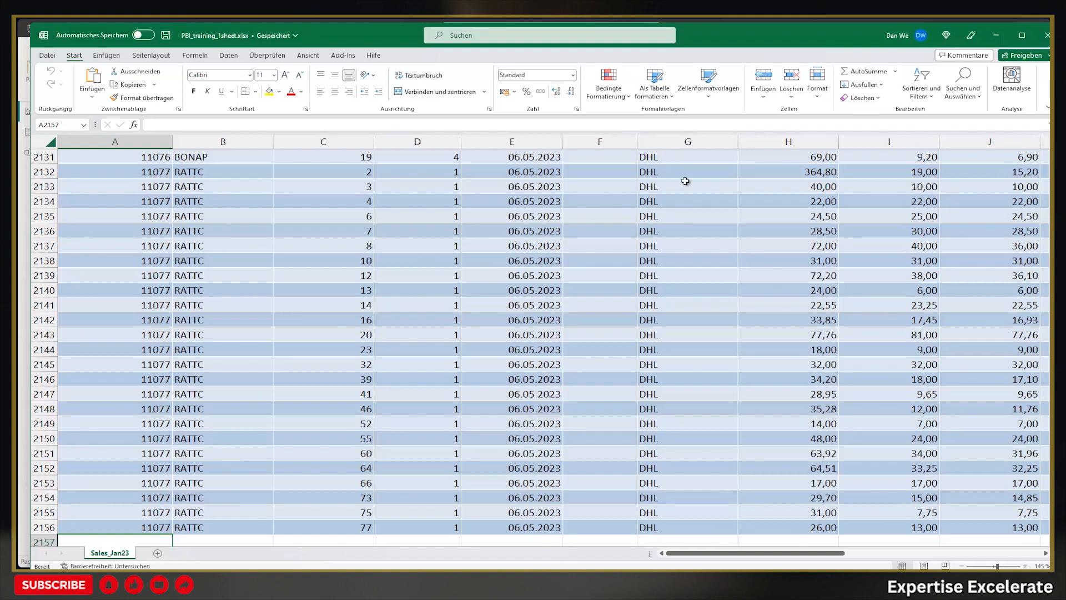
left_click(994, 37)
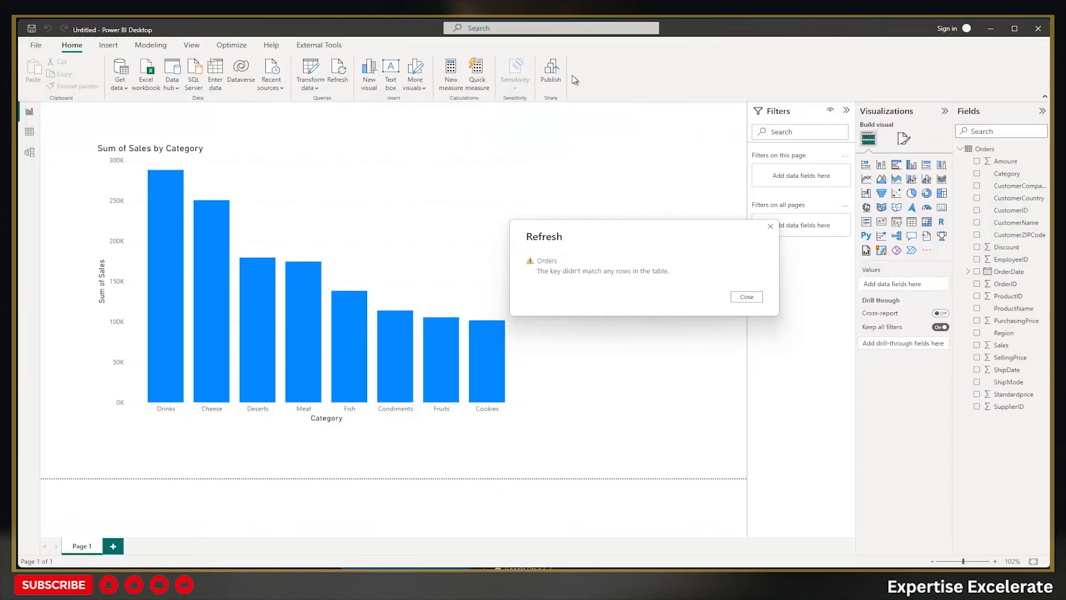
left_click(770, 227)
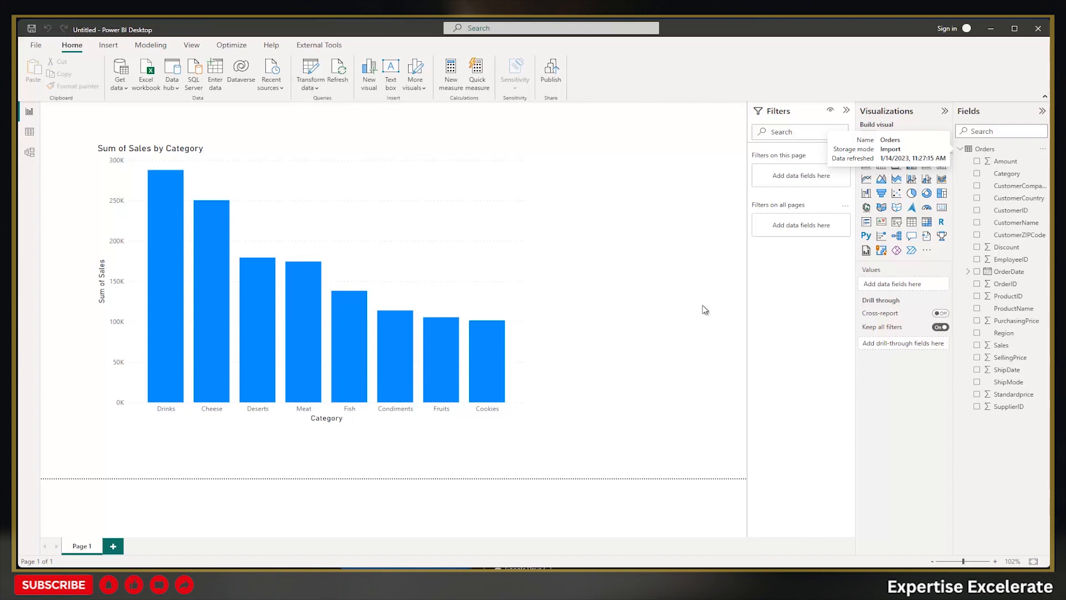
Switch to Excel, rename the Sales_Jan23 sheet back to Orders and save the workbook.
key("alt+Tab")
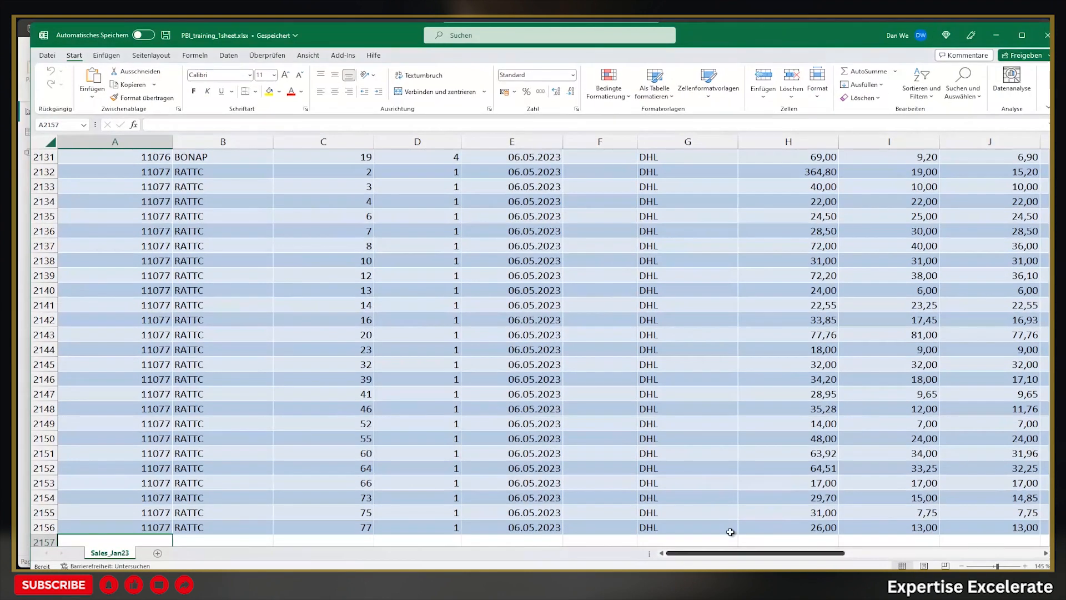
double_click(115, 553)
type("Orders")
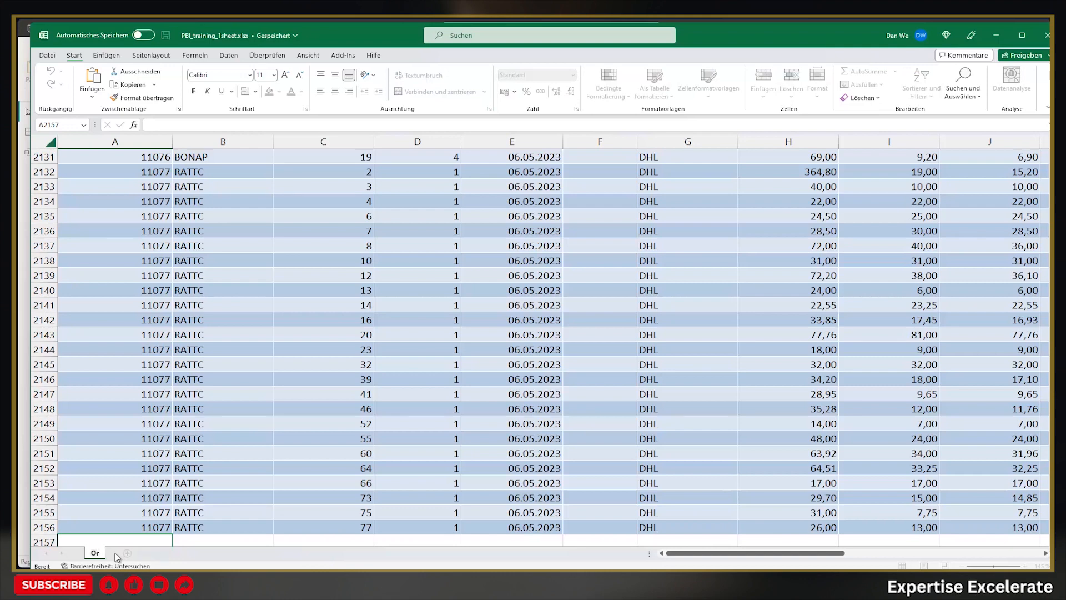
key("Return")
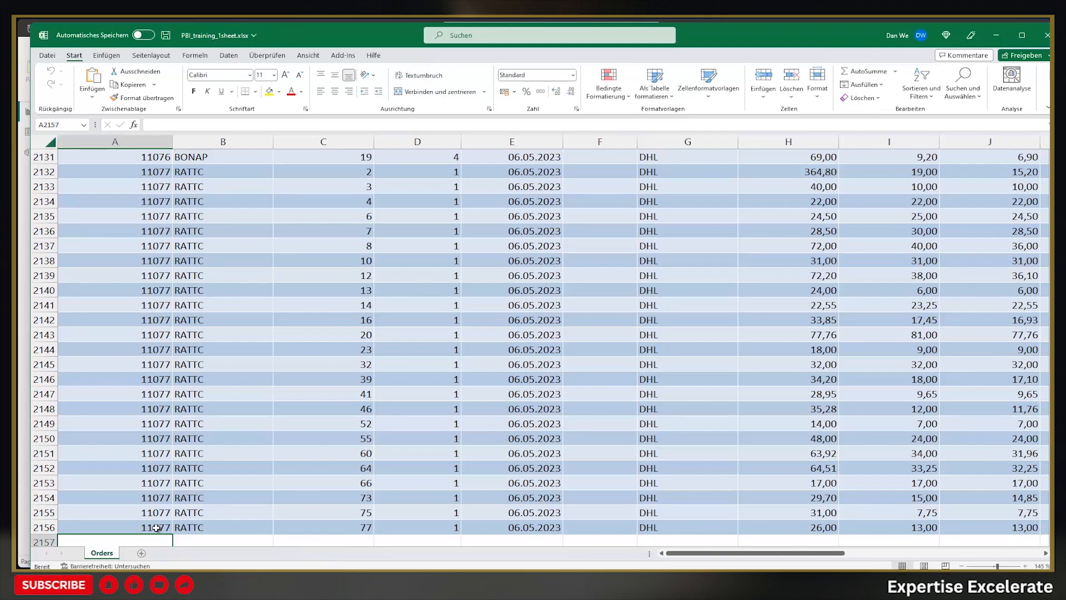
key("ctrl+s")
left_click(997, 35)
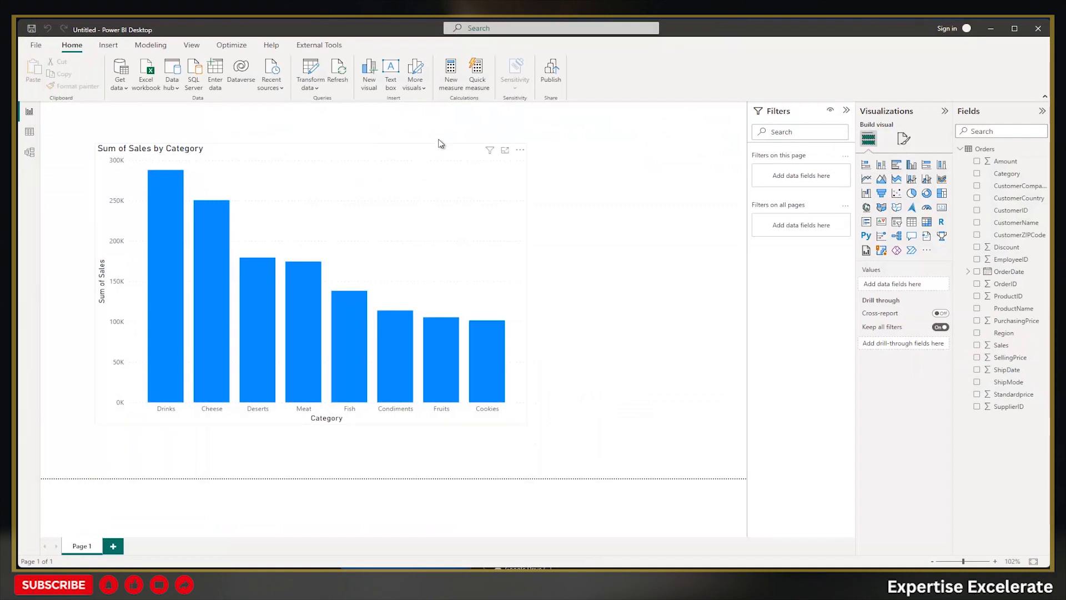
Refresh the report data and open the Orders query's code in Power Query's Advanced Editor.
left_click(344, 70)
left_click(312, 68)
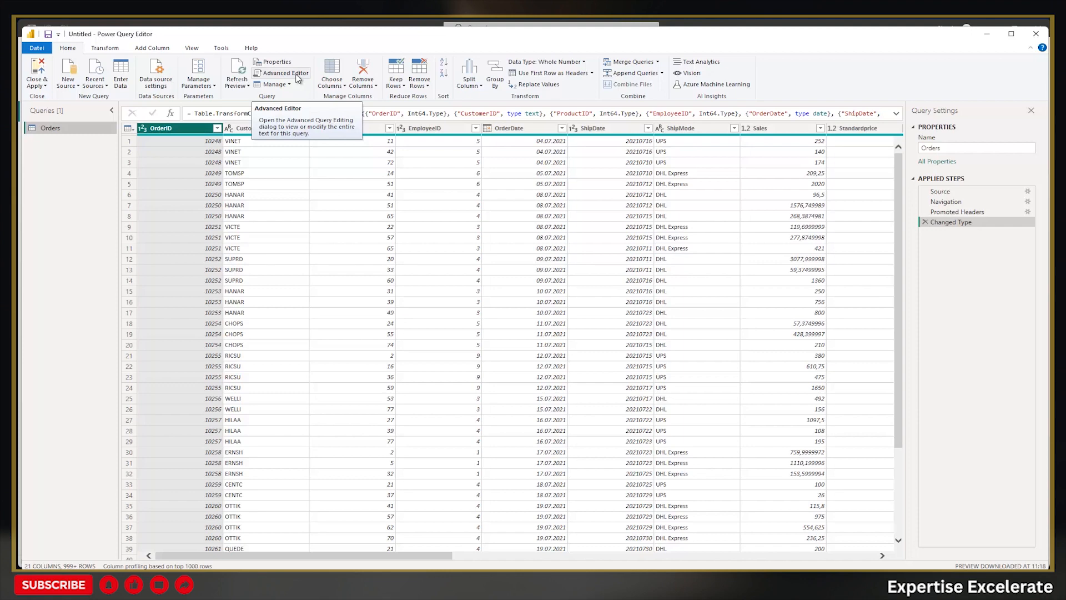
left_click(298, 77)
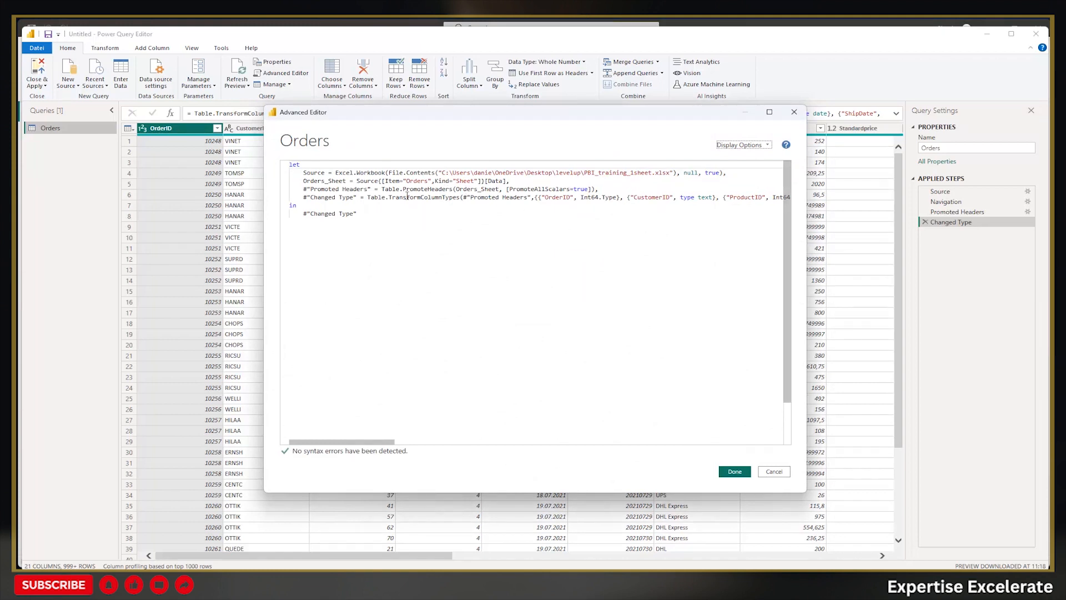
Copy the entire Orders query code from the Advanced Editor into a blank Notepad document.
key("ctrl+a")
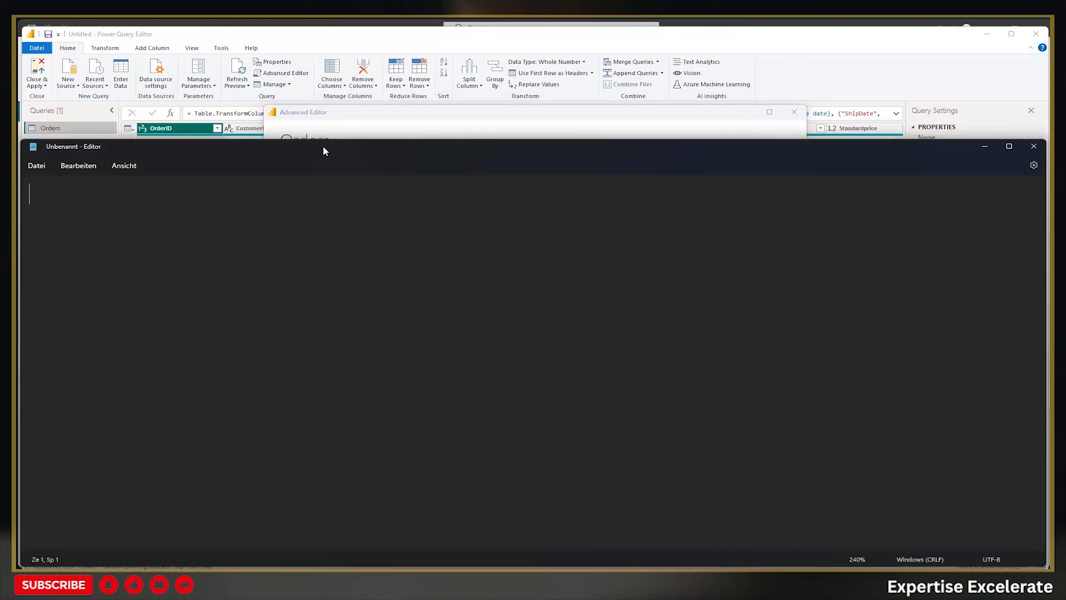
left_click_drag(322, 146, 327, 113)
key("ctrl+v")
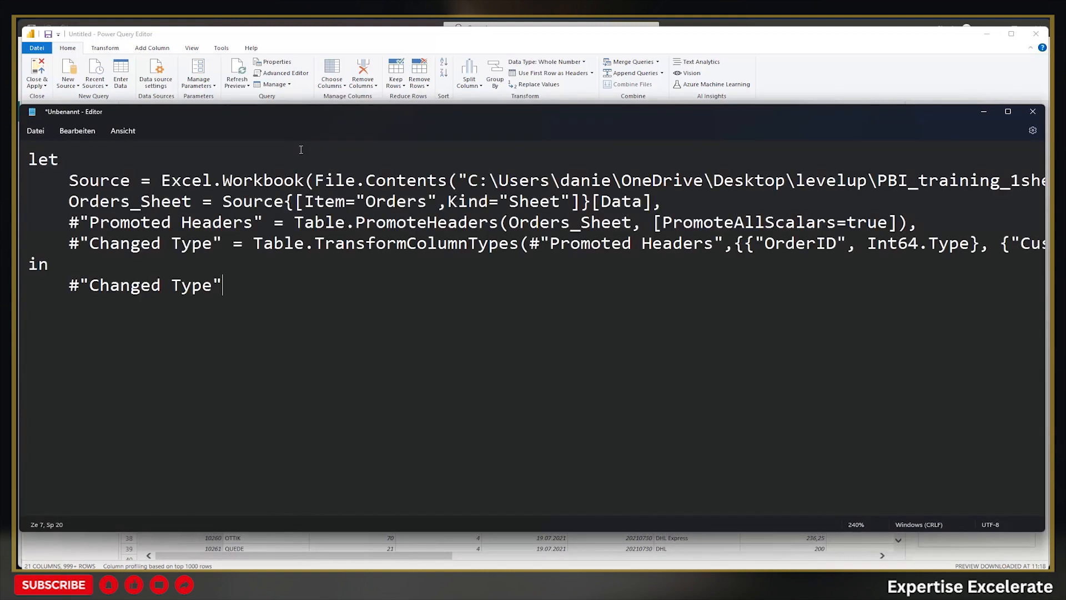
scroll(326, 240, "down", 5, "ctrl")
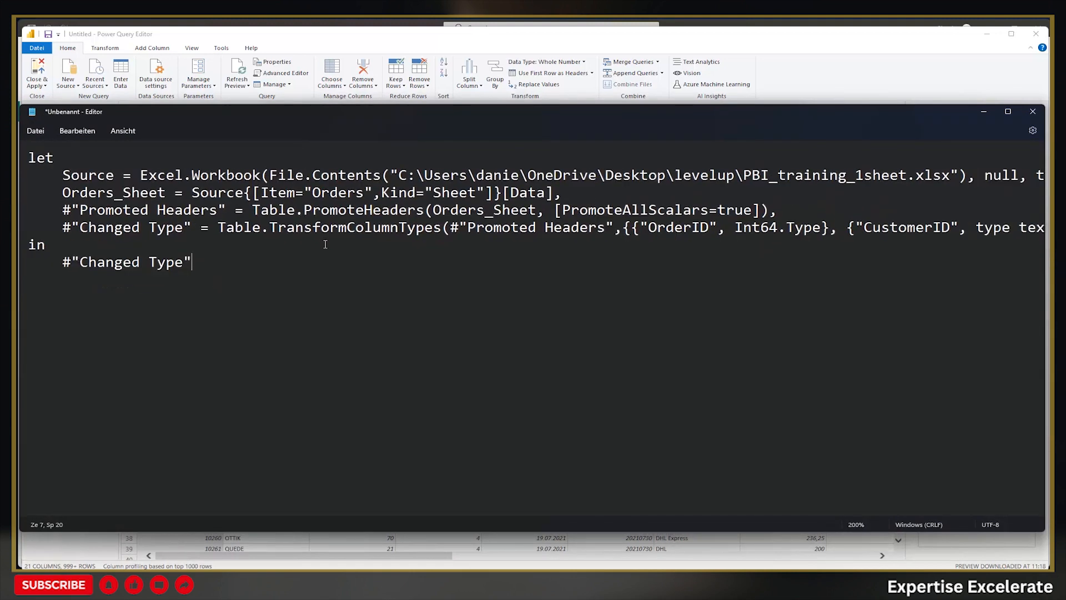
scroll(325, 244, "down", 2, "ctrl")
scroll(325, 244, "up", 3, "ctrl")
scroll(325, 245, "up", 2, "ctrl")
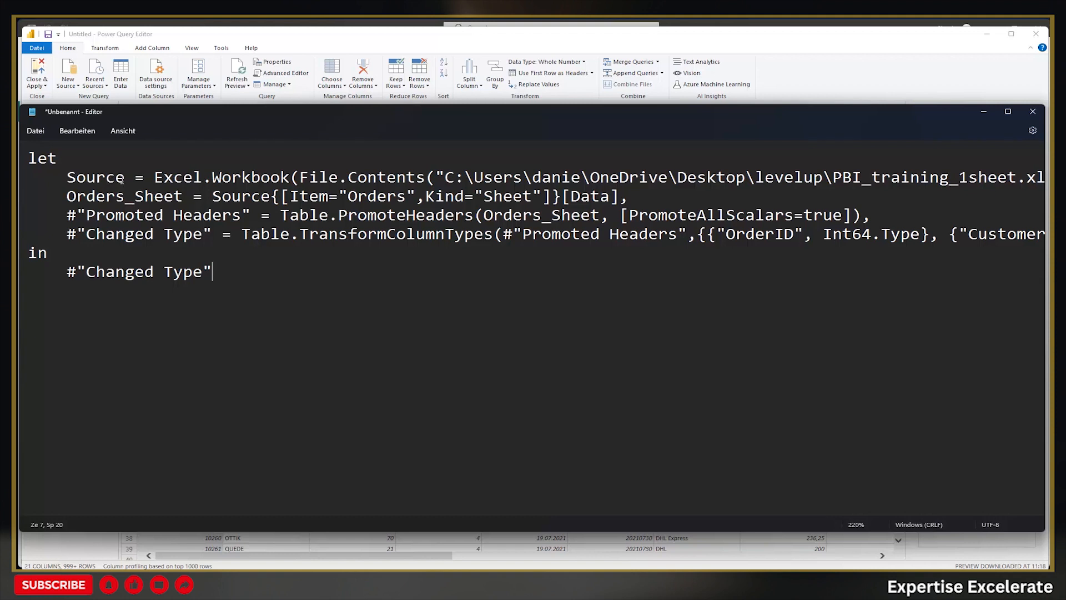
Remove the Item="Orders", condition from the Orders_Sheet line in Notepad, leaving only Kind="Sheet" inside the brackets.
left_click_drag(290, 196, 421, 196)
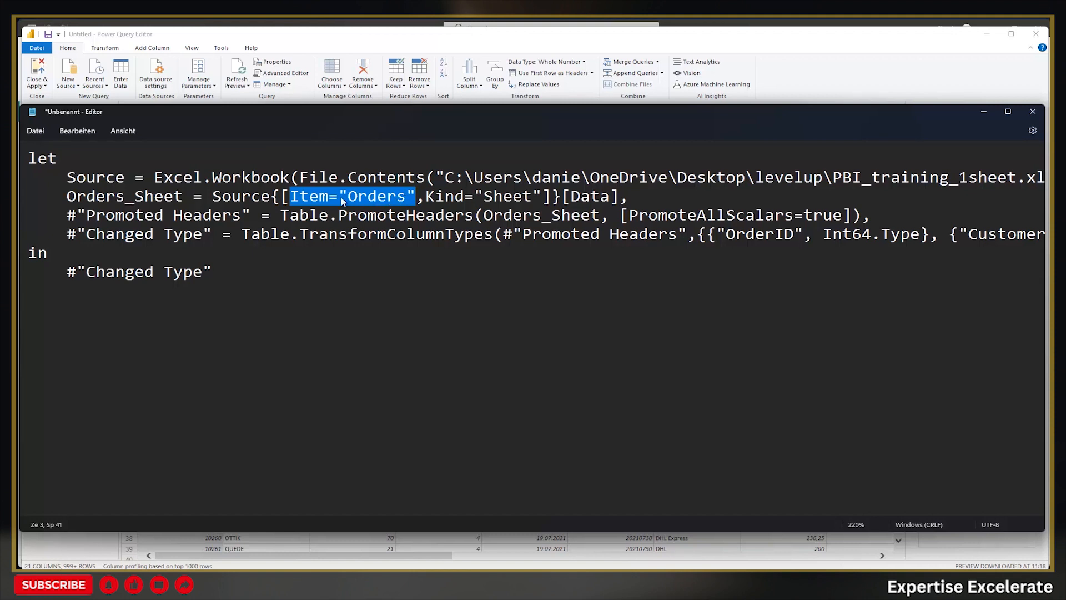
left_click(388, 197)
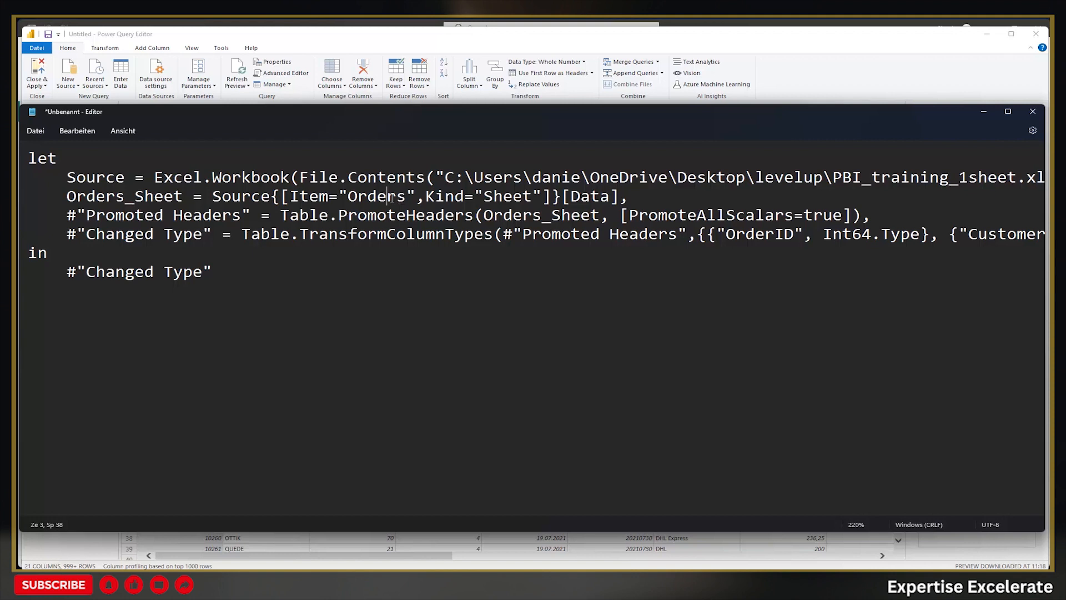
left_click(407, 197)
left_click_drag(407, 197, 348, 198)
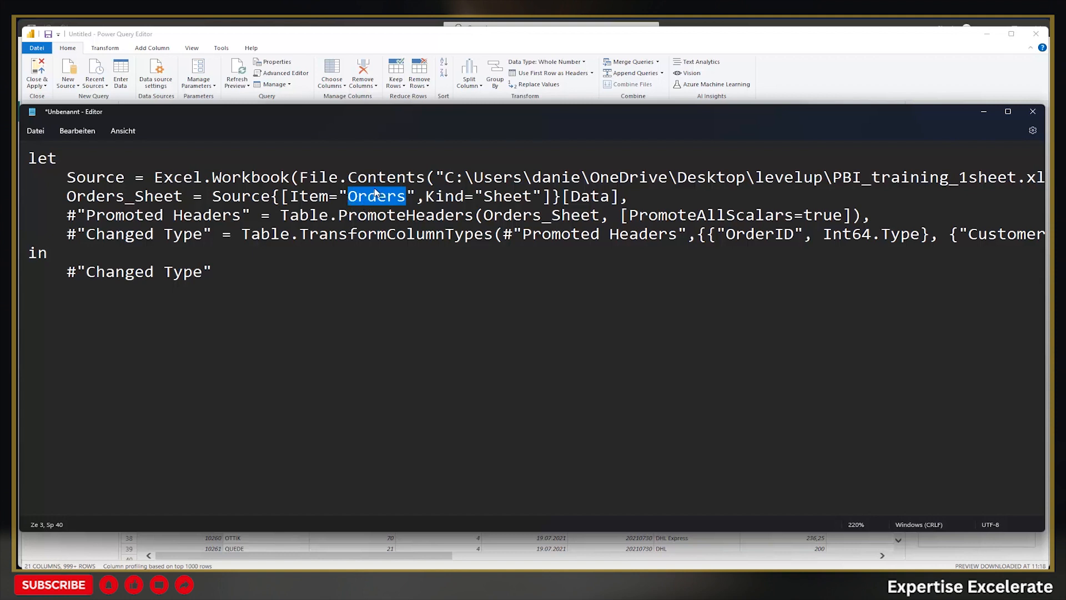
double_click(292, 195)
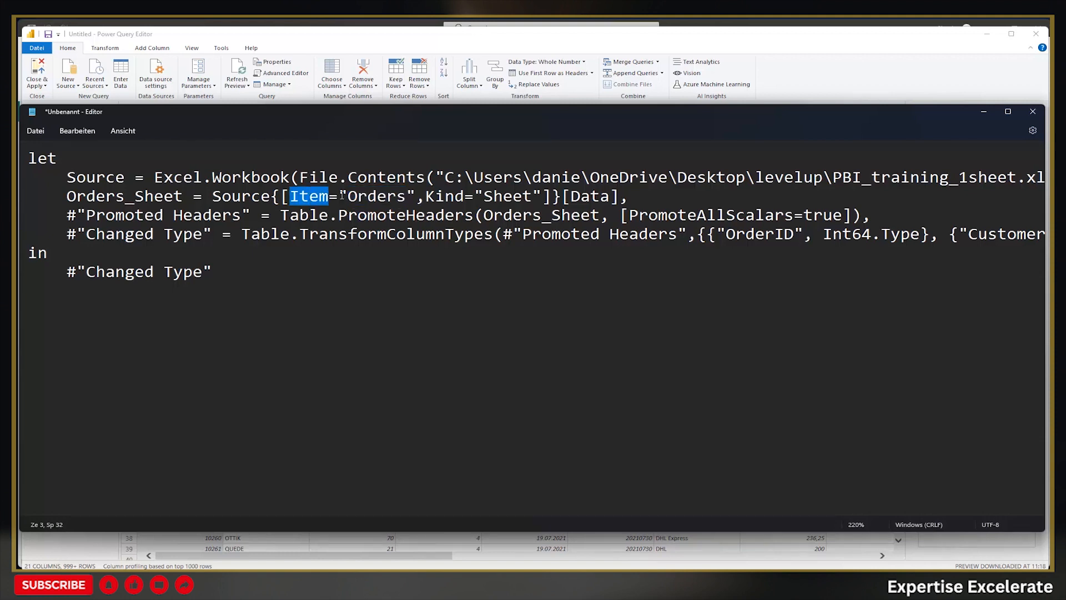
left_click_drag(343, 196, 423, 199)
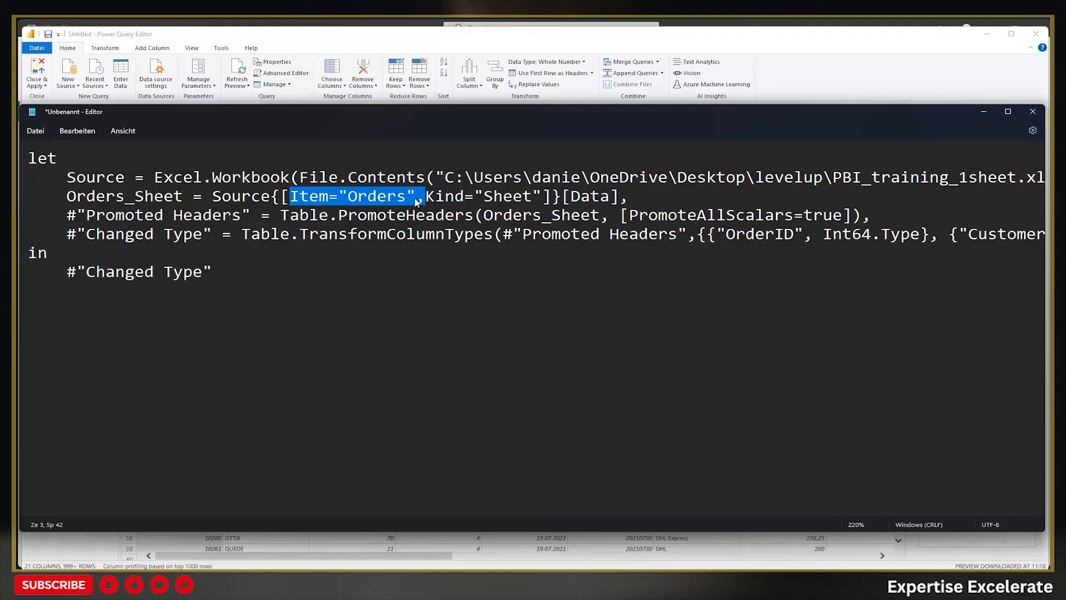
key("Delete")
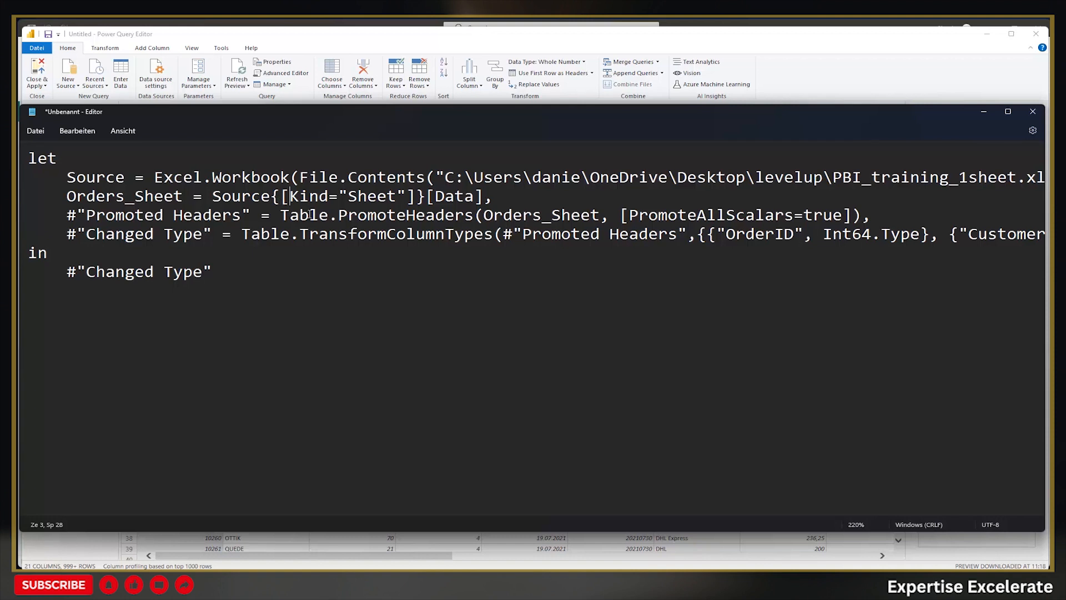
Replace all the Orders query code in the Advanced Editor with the edited code copied from Notepad.
key("ctrl+a")
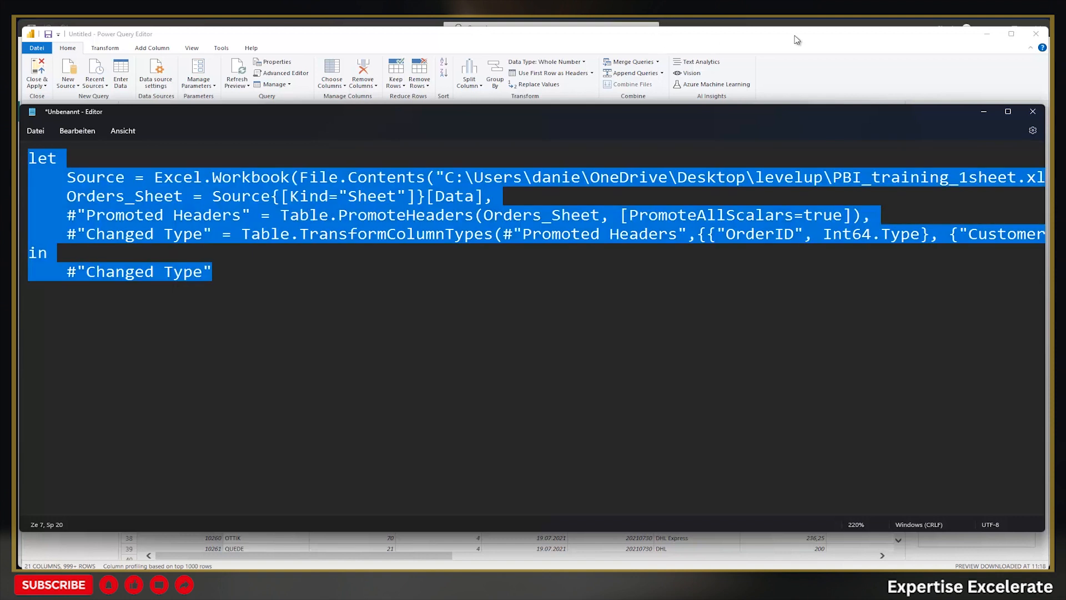
left_click(781, 47)
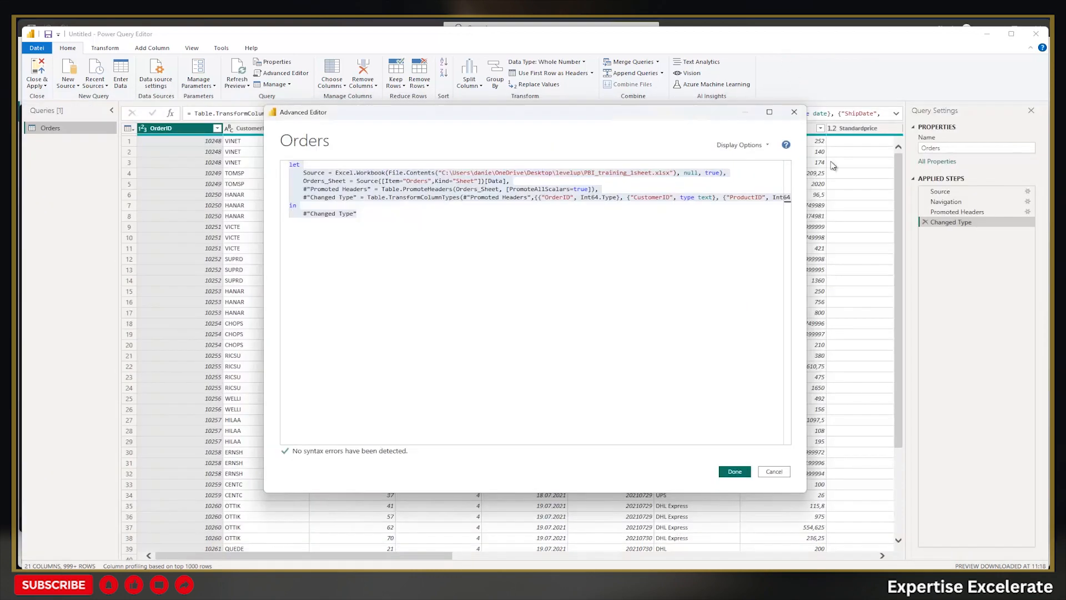
left_click(421, 267)
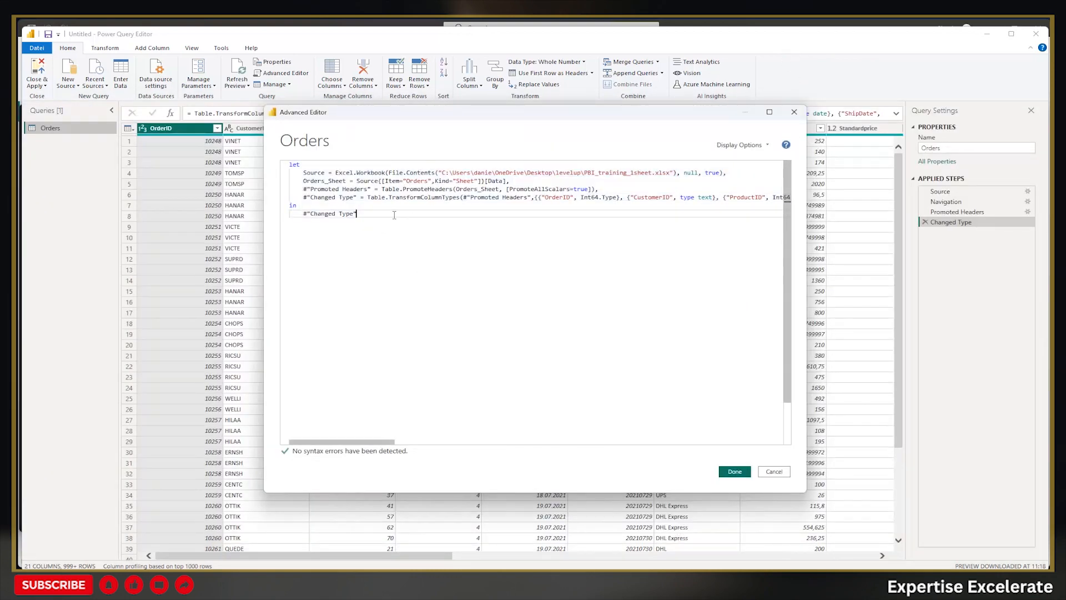
left_click_drag(358, 215, 287, 163)
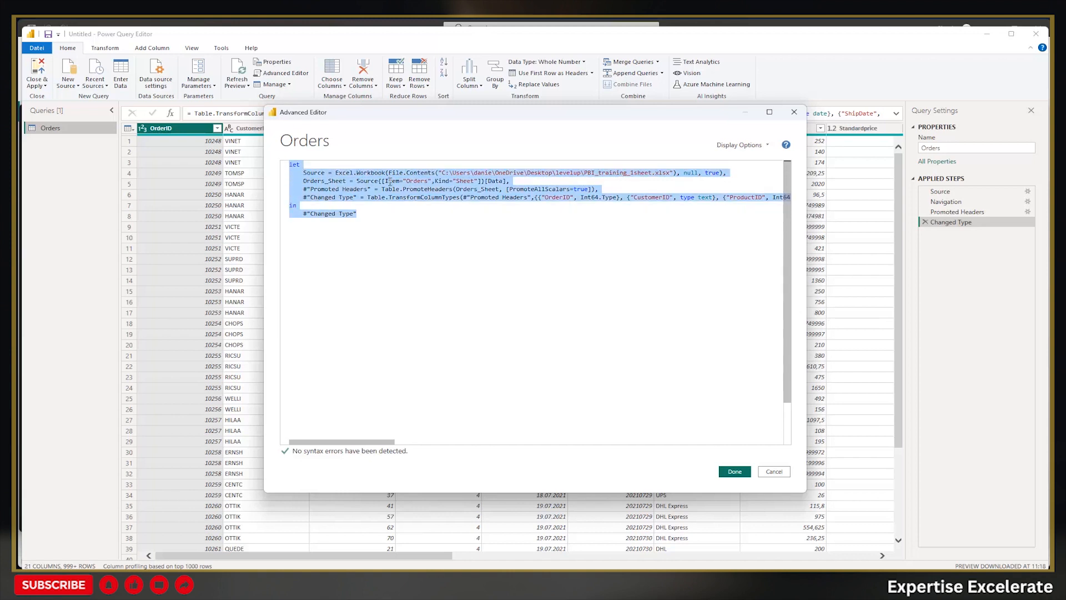
key("ctrl+v")
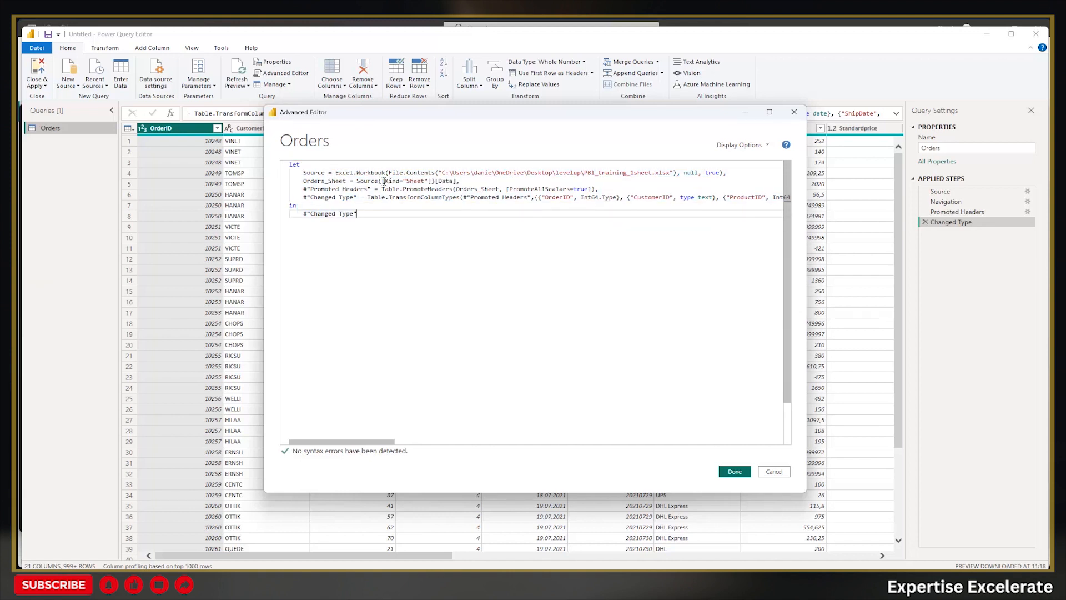
left_click_drag(382, 182, 413, 182)
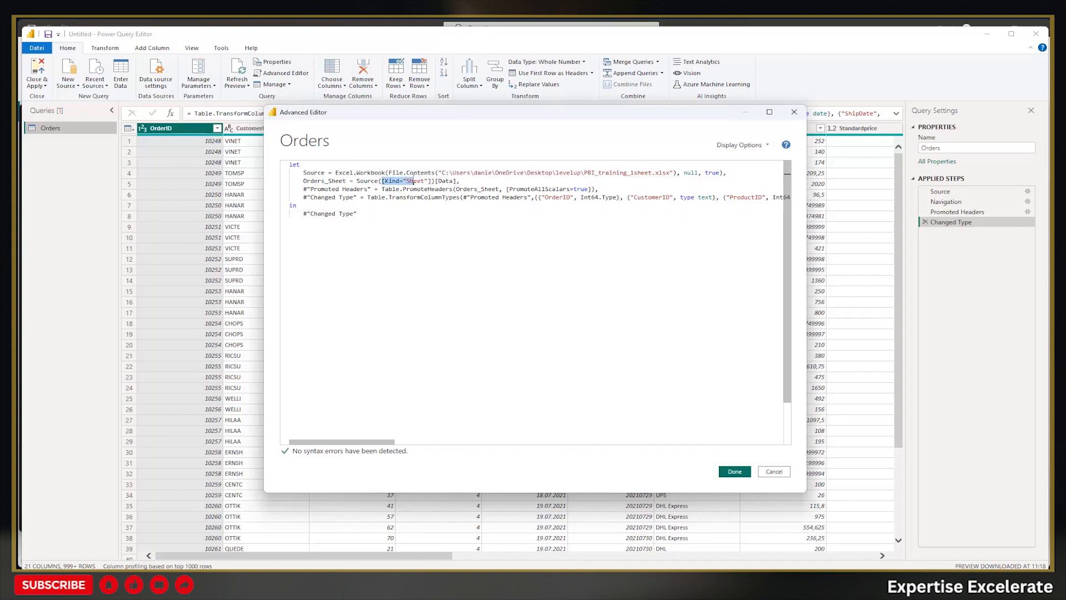
left_click(423, 197)
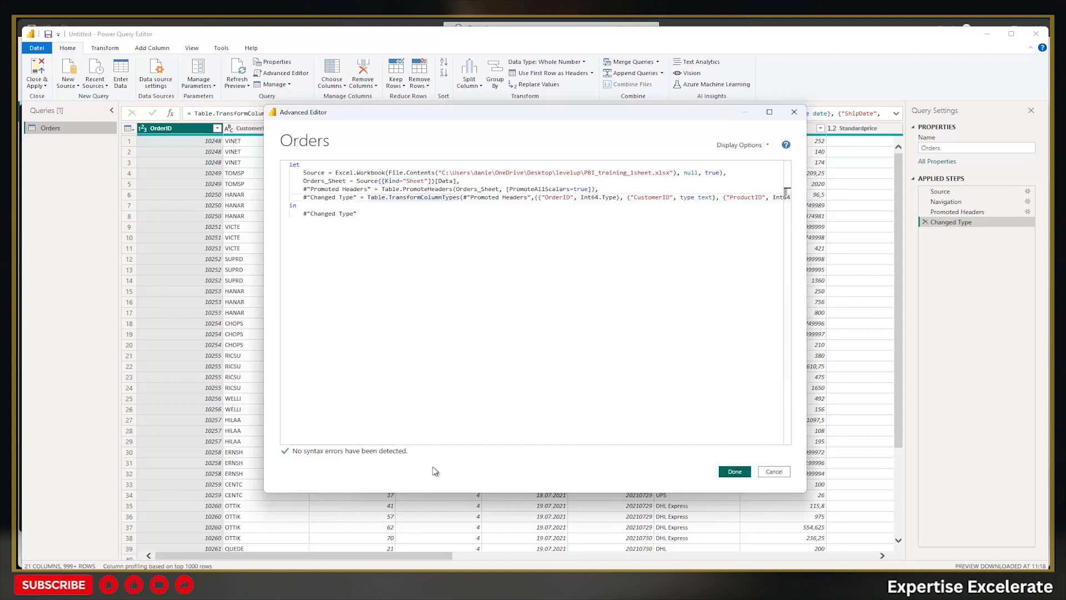
Accept the edited Orders query code and apply the query changes, returning to the report.
left_click(734, 472)
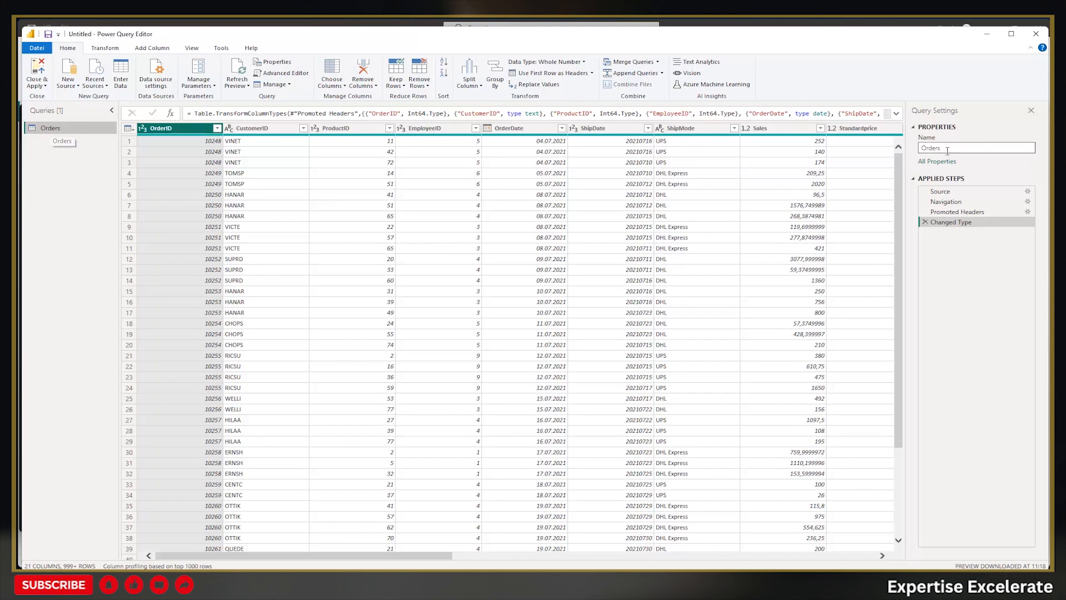
left_click_drag(920, 151, 937, 152)
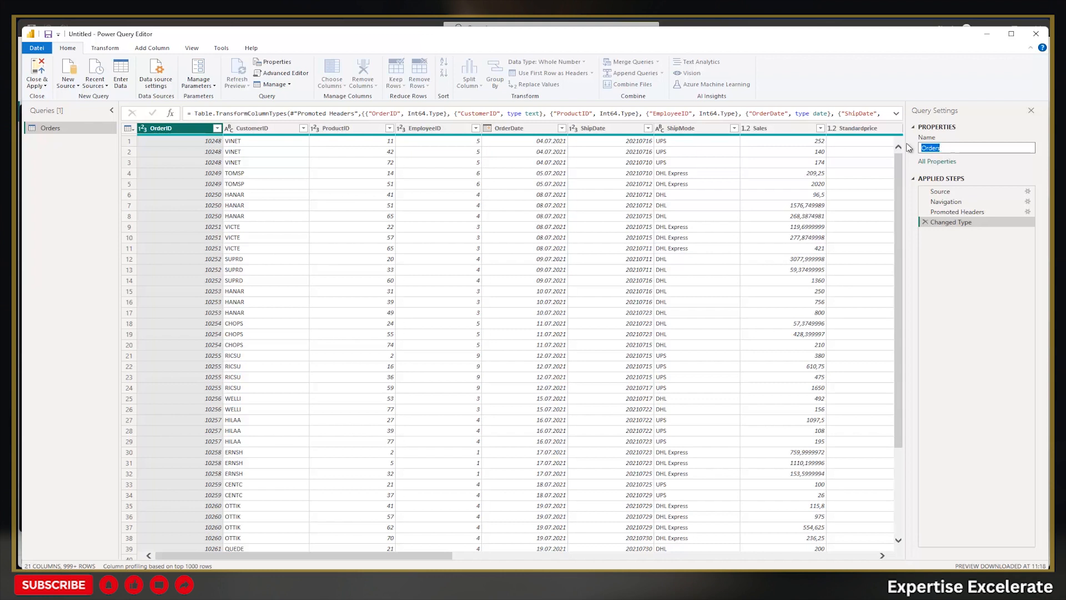
left_click(43, 72)
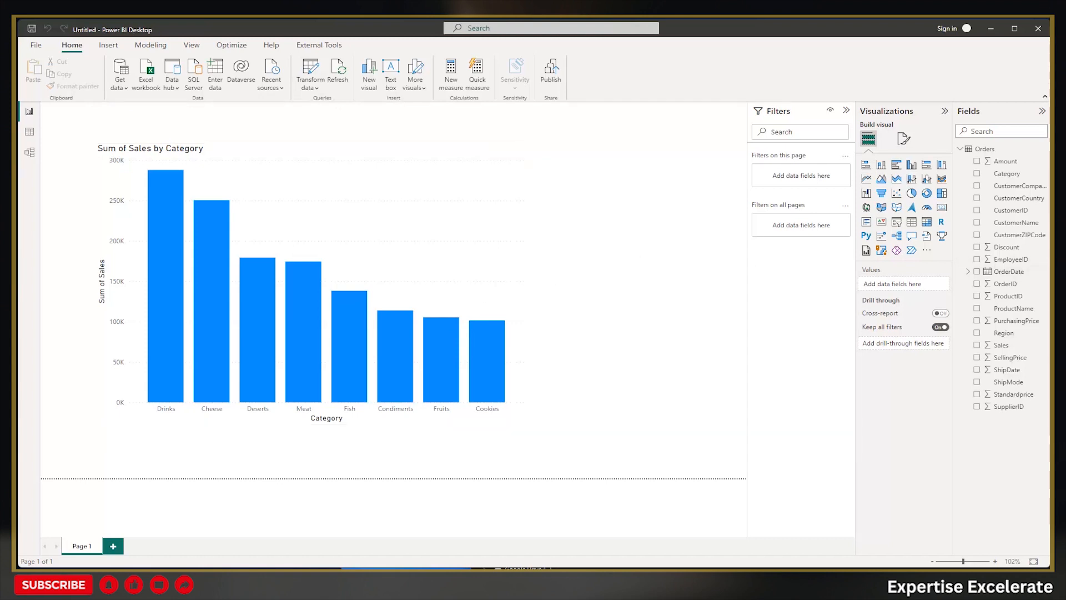
Open PBI_training_1sheet.xlsx in Excel, rename the Orders sheet to Feb23 and save the workbook.
key("alt+Tab")
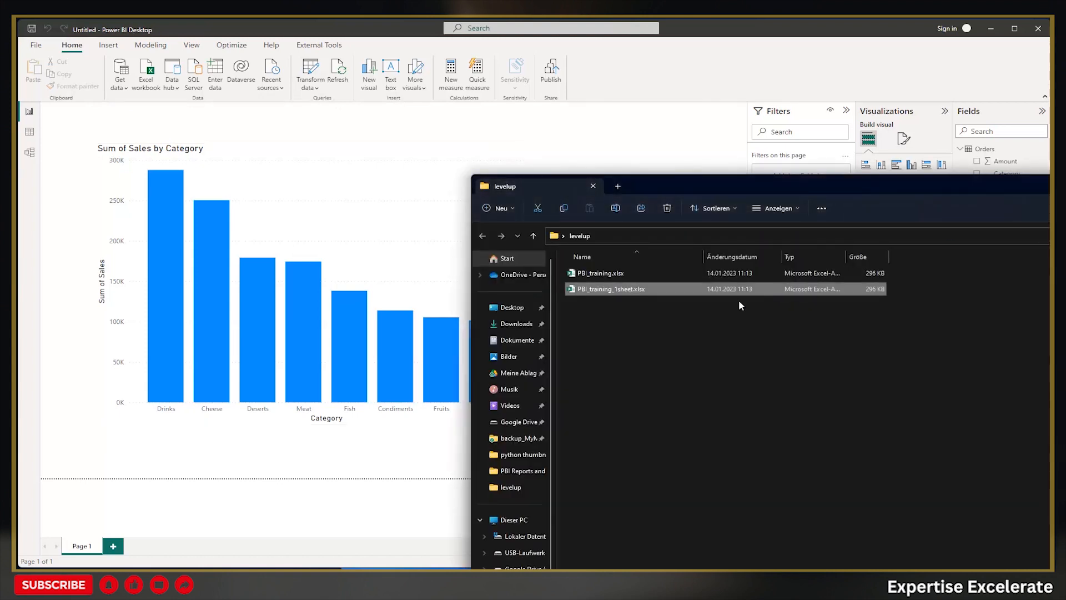
key("Return")
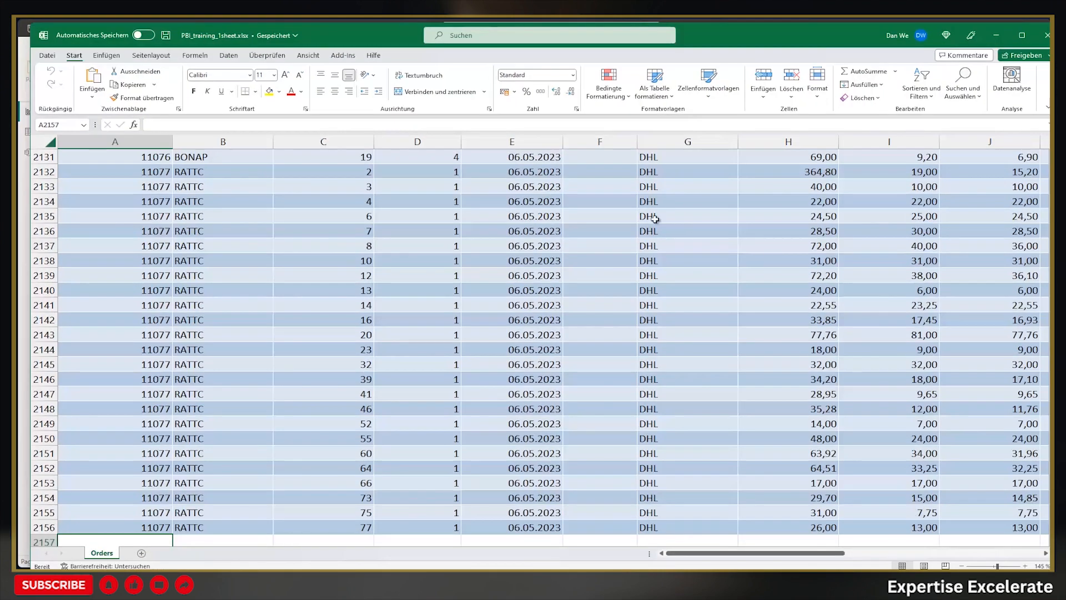
double_click(104, 553)
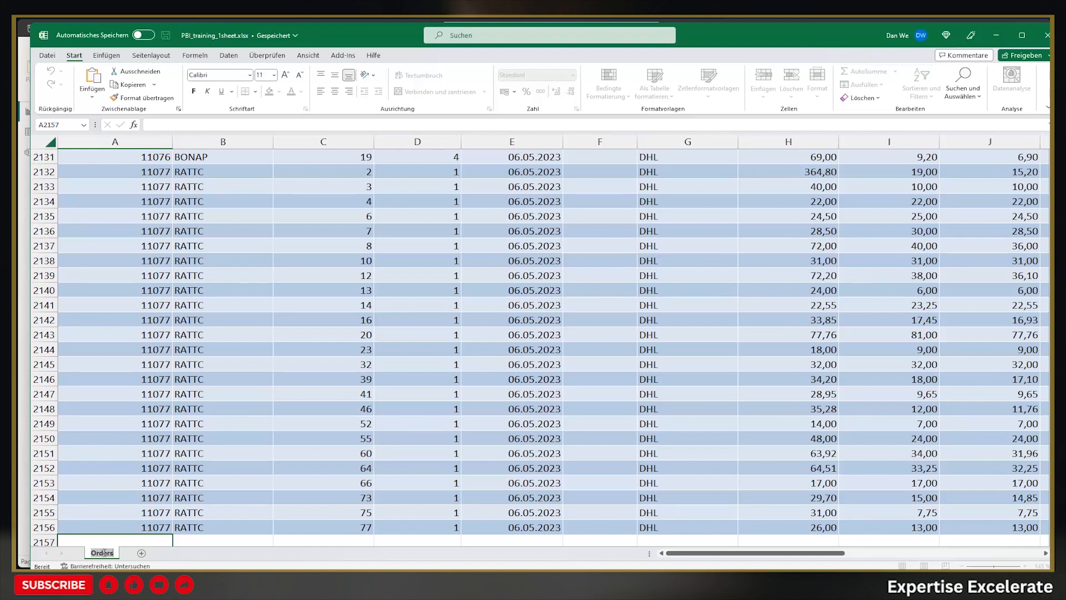
type("Feb23")
key("Return")
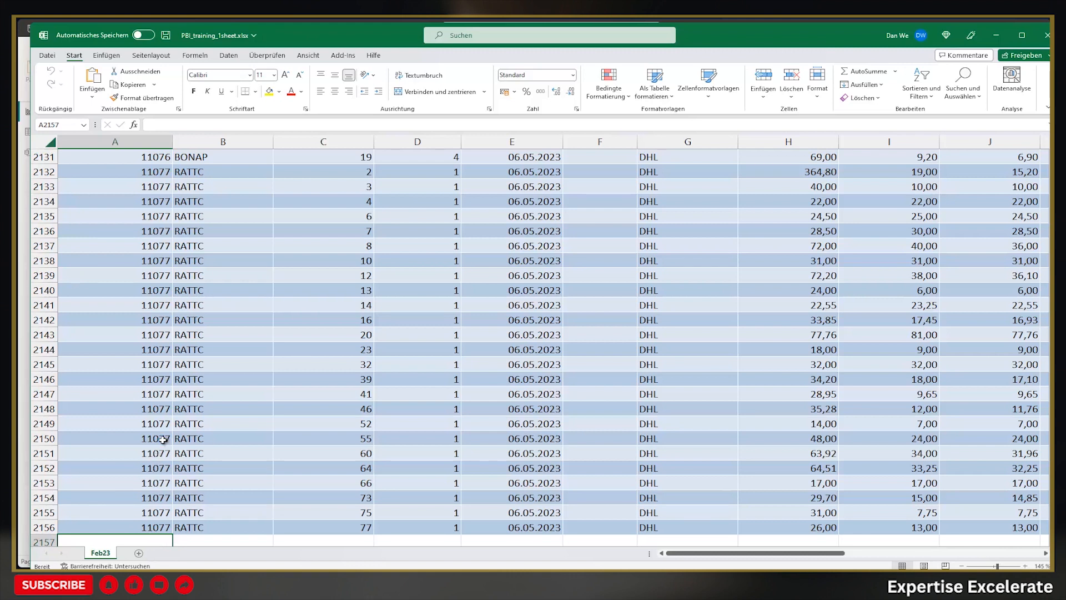
key("ctrl+s")
scroll(164, 503, "down", 2)
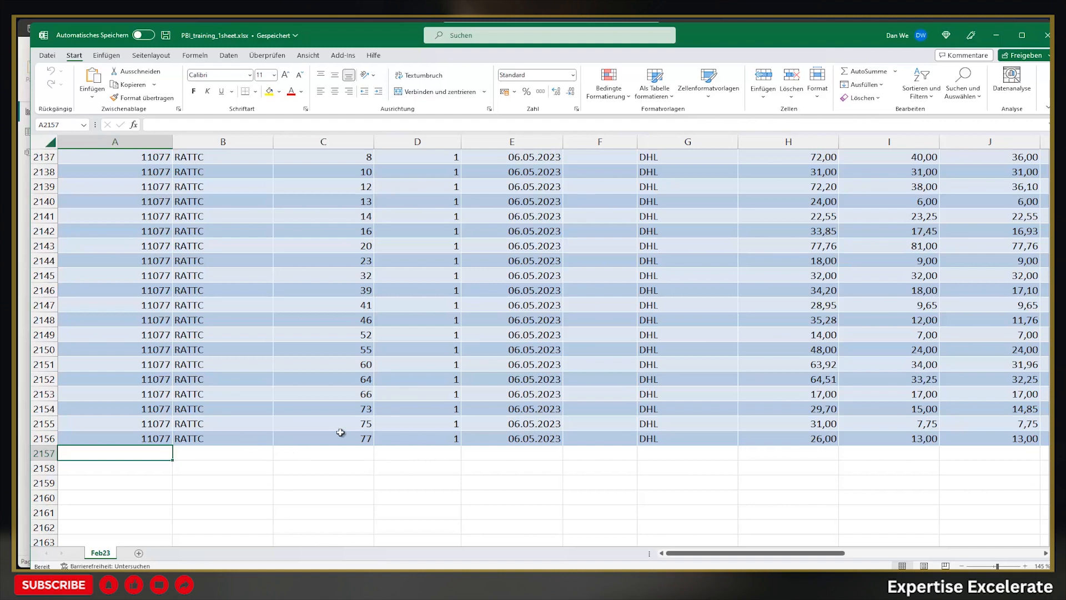
scroll(333, 422, "up", 4)
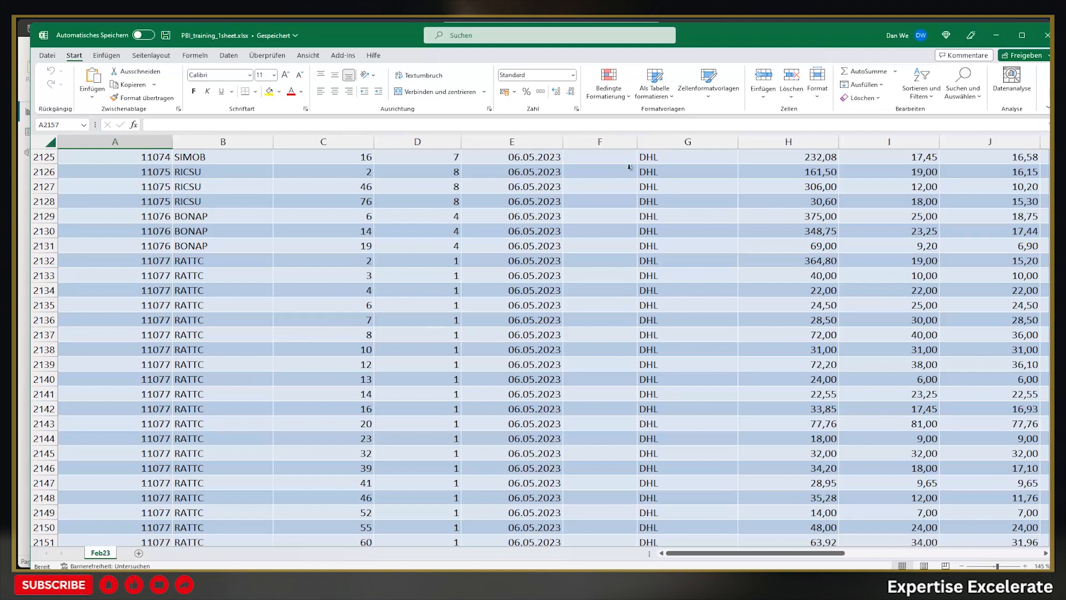
left_click(299, 380)
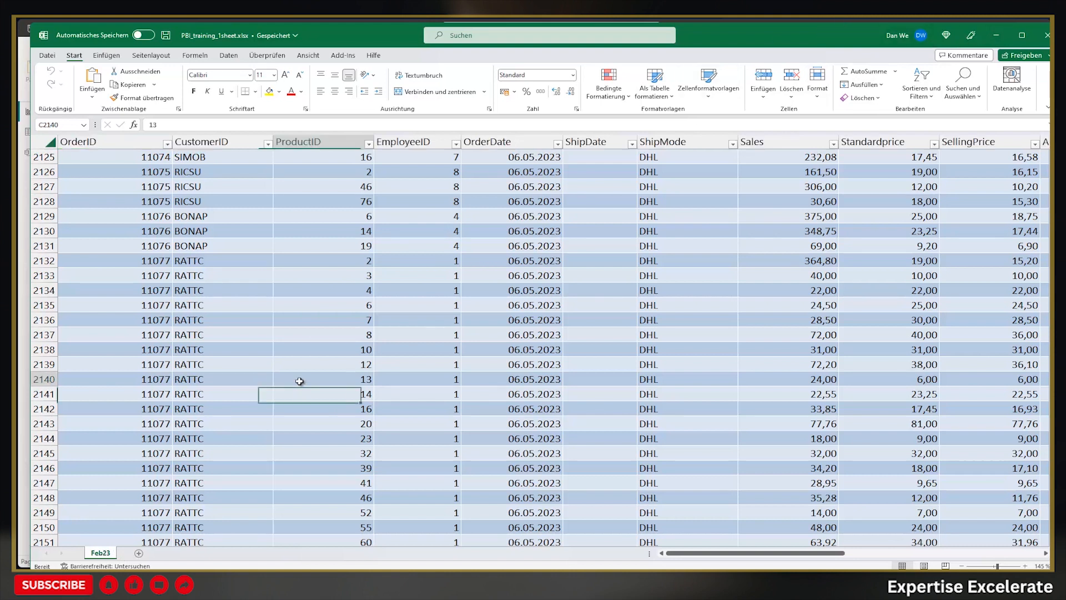
Minimize Excel and refresh the report data in Power BI Desktop.
left_click(995, 35)
left_click(476, 149)
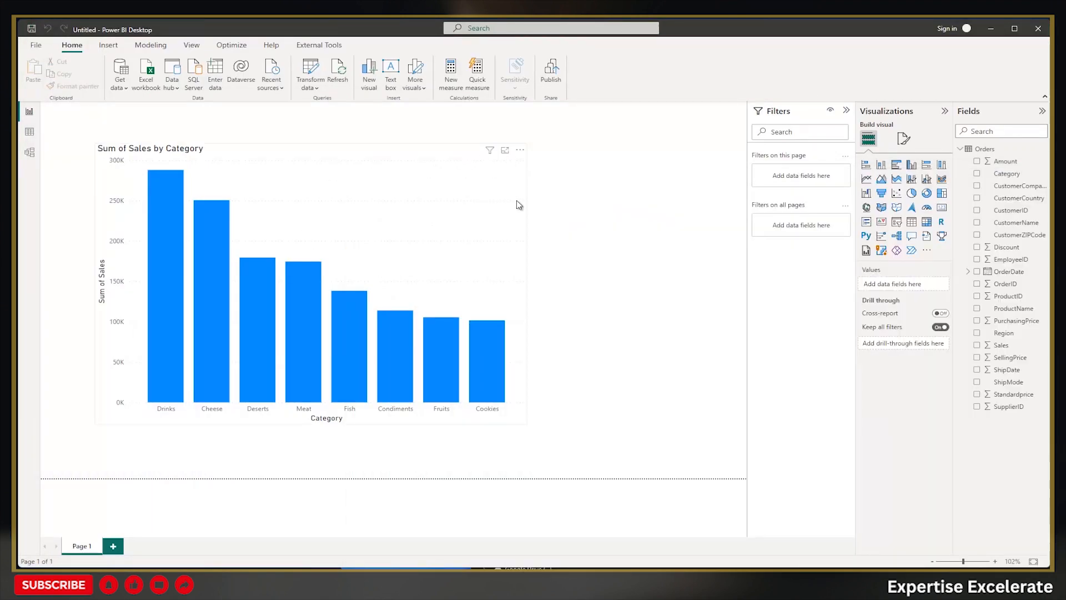
left_click(337, 64)
Switch to Excel and rename the Feb23 sheet to Mar 23.
key("alt+Tab")
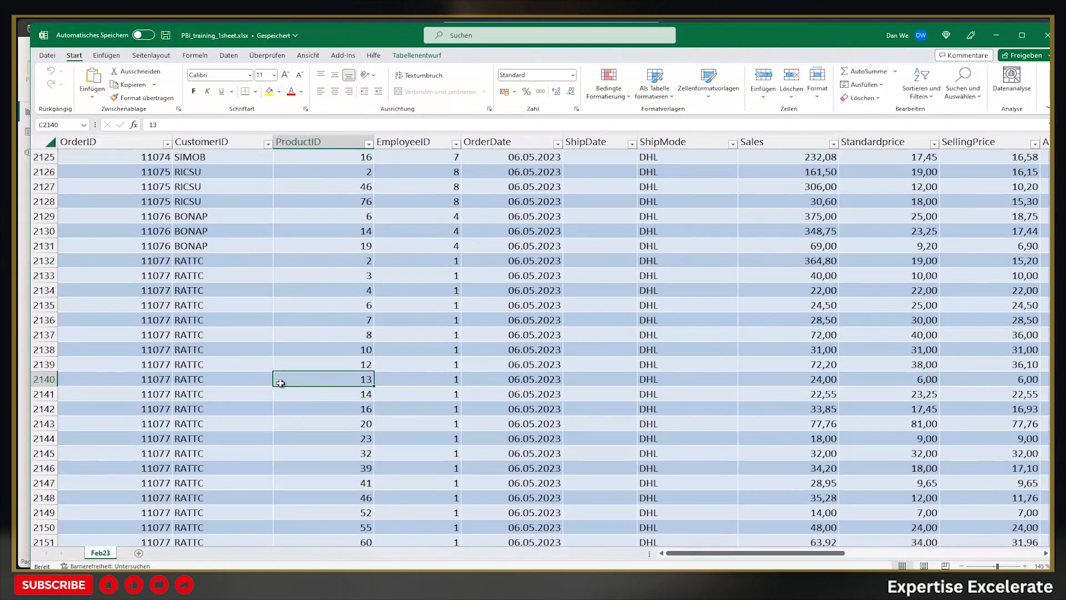
double_click(102, 552)
left_click(102, 551)
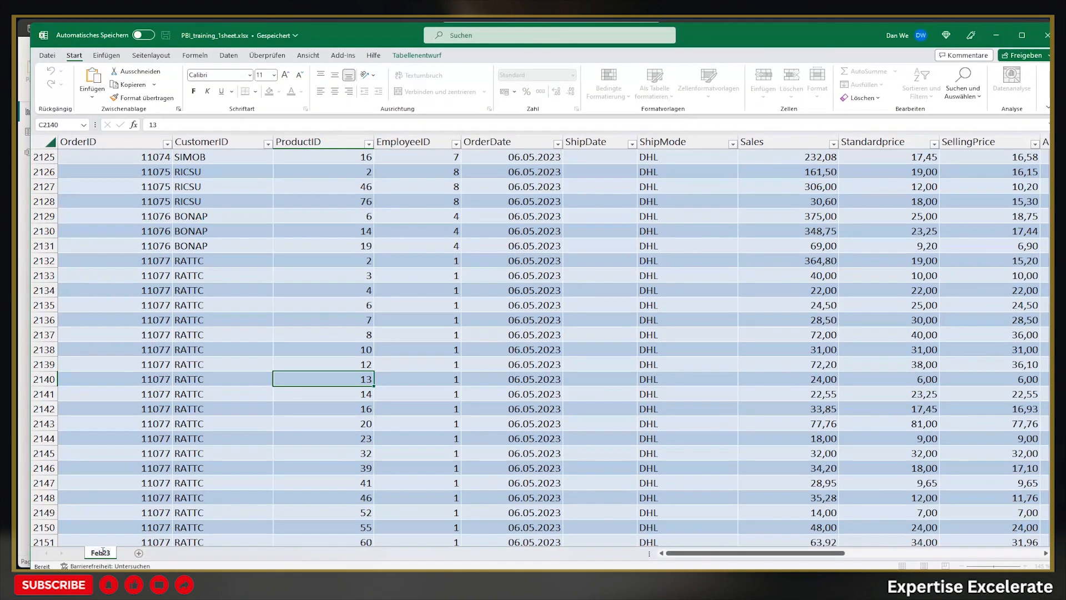
key("BackSpace")
key("BackSpace")
key("BackSpace")
type("Mar")
key("Return")
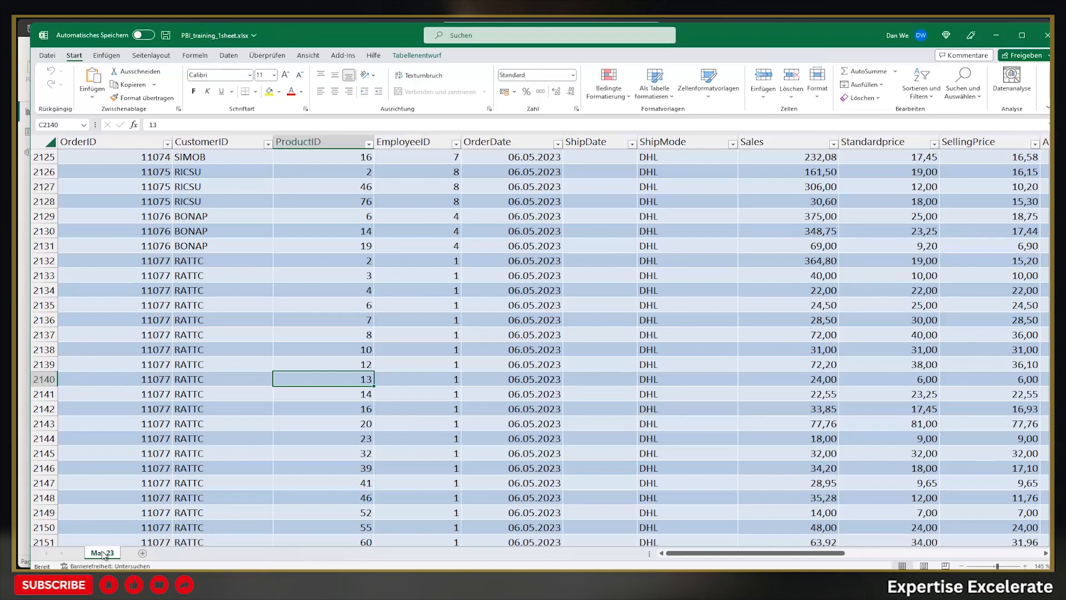
Add a new row directly below the table's last record by entering Computer in the Category column (cell U2157).
left_click_drag(337, 42, 316, 37)
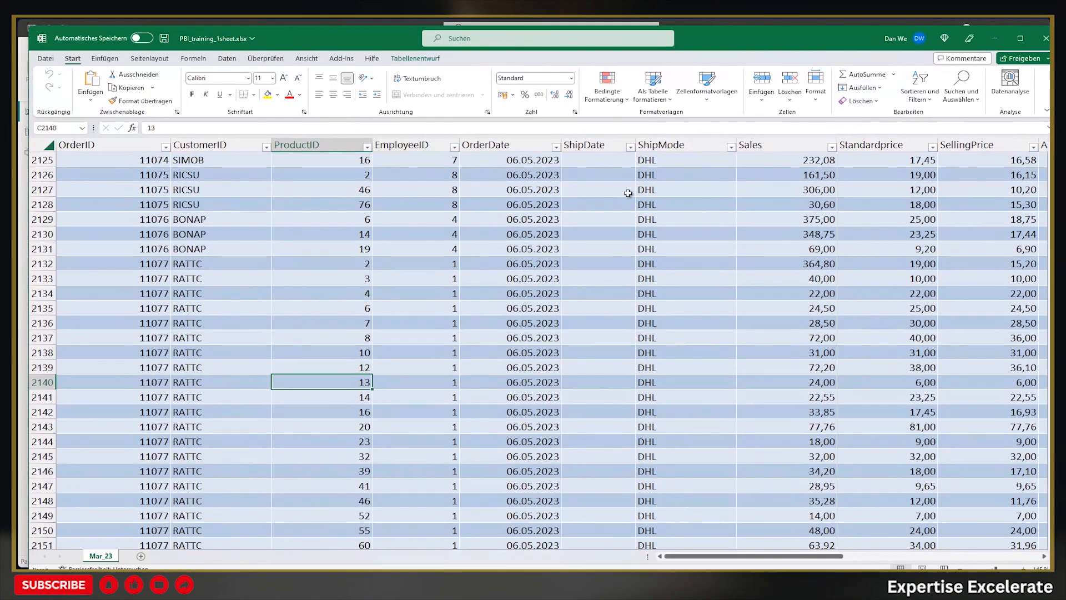
left_click_drag(746, 557, 940, 566)
scroll(930, 431, "down", 6)
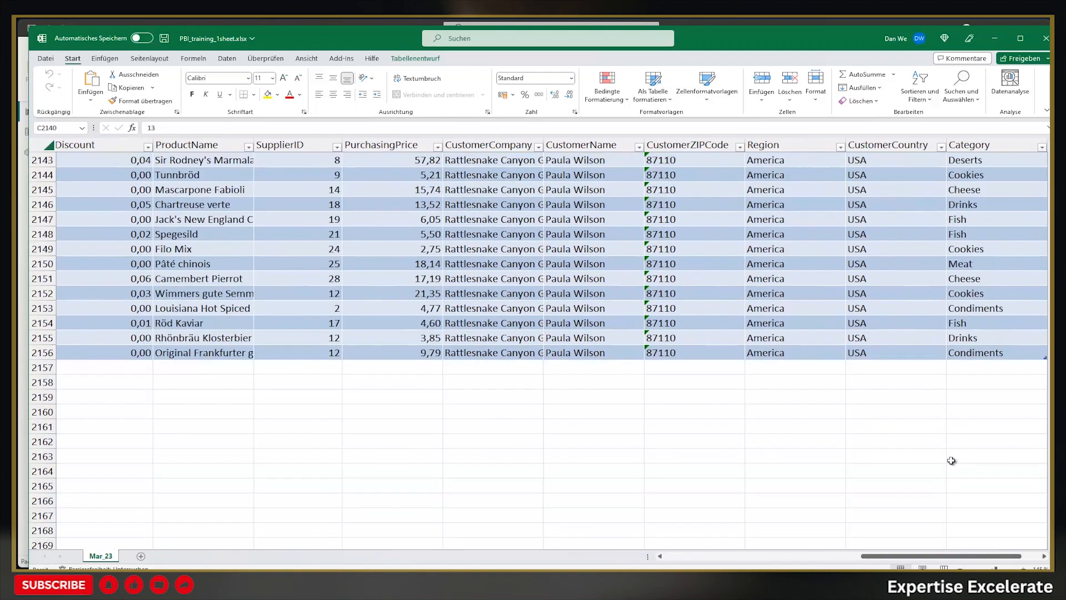
left_click(961, 366)
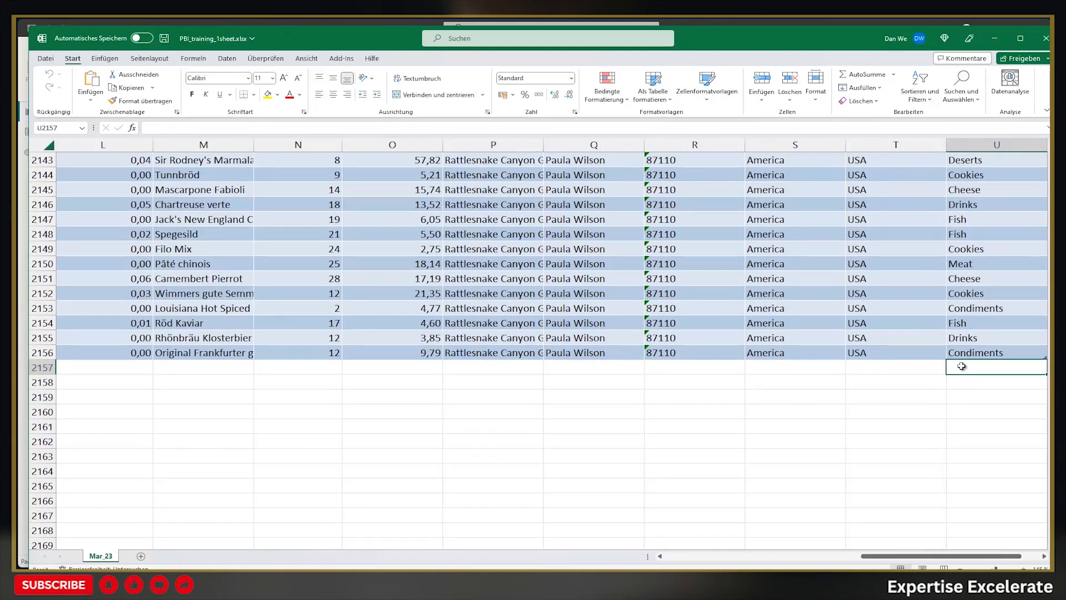
type("Computer")
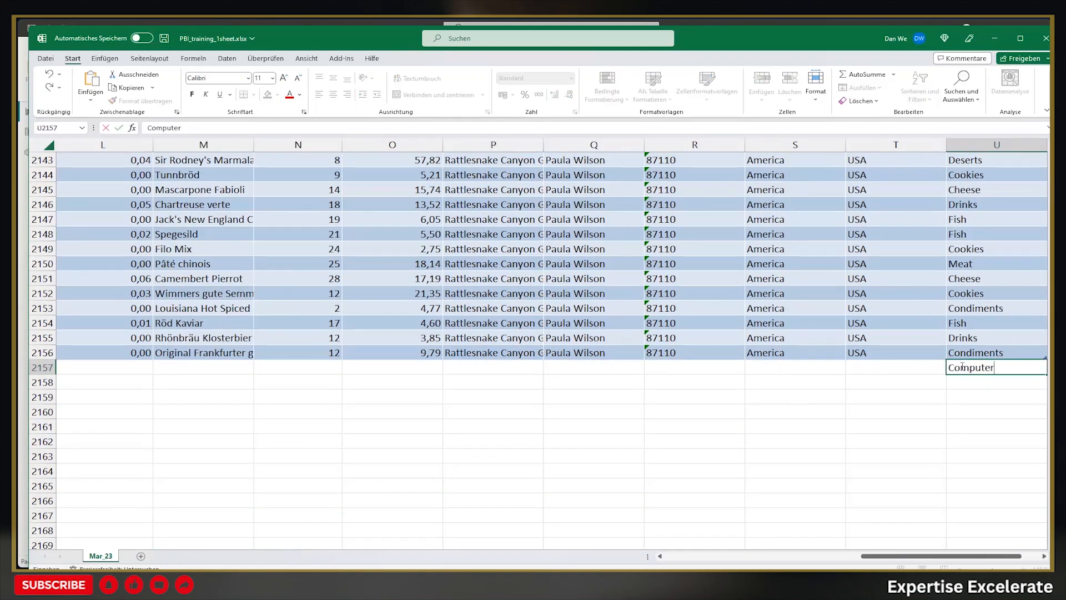
key("Return")
Enter 300000 as the Sales value in the new Computer row (cell H2157).
key("Up")
key("Left")
key("Left")
key("Left")
key("Left")
key("Left")
key("Left")
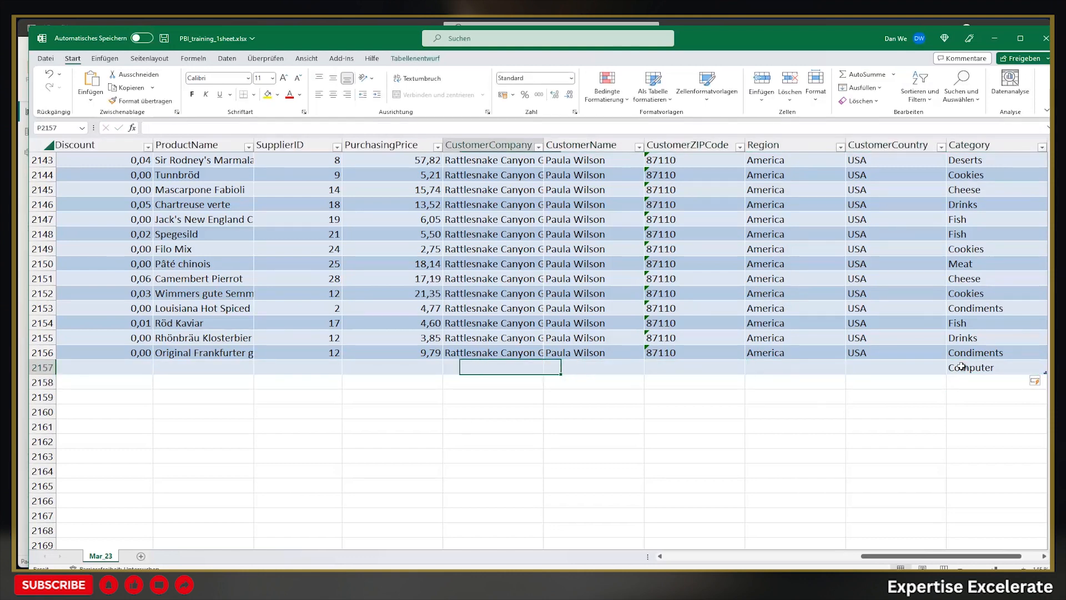
key("Left")
key("Left")
key("Left")
key("Left")
key("Left")
key("Left")
key("Left")
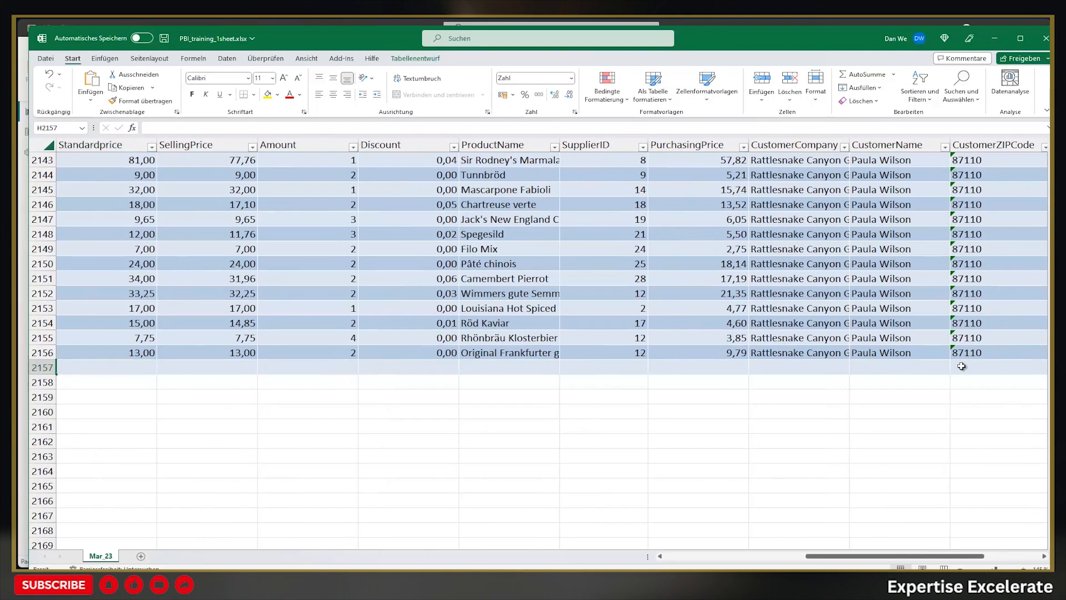
key("Left")
key("Left")
key("Right")
key("Right")
key("Right")
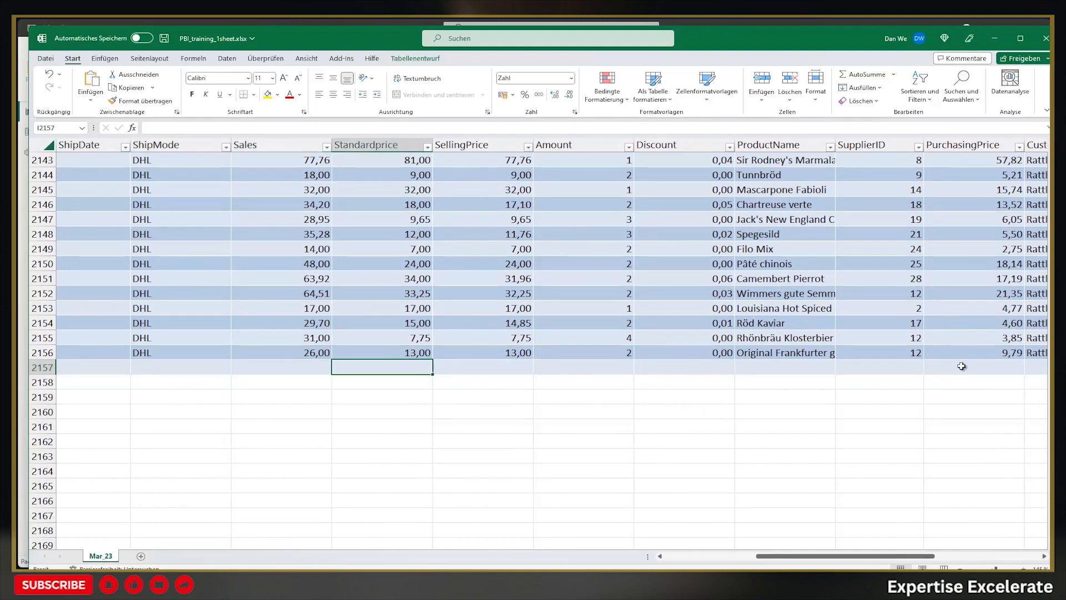
key("Left")
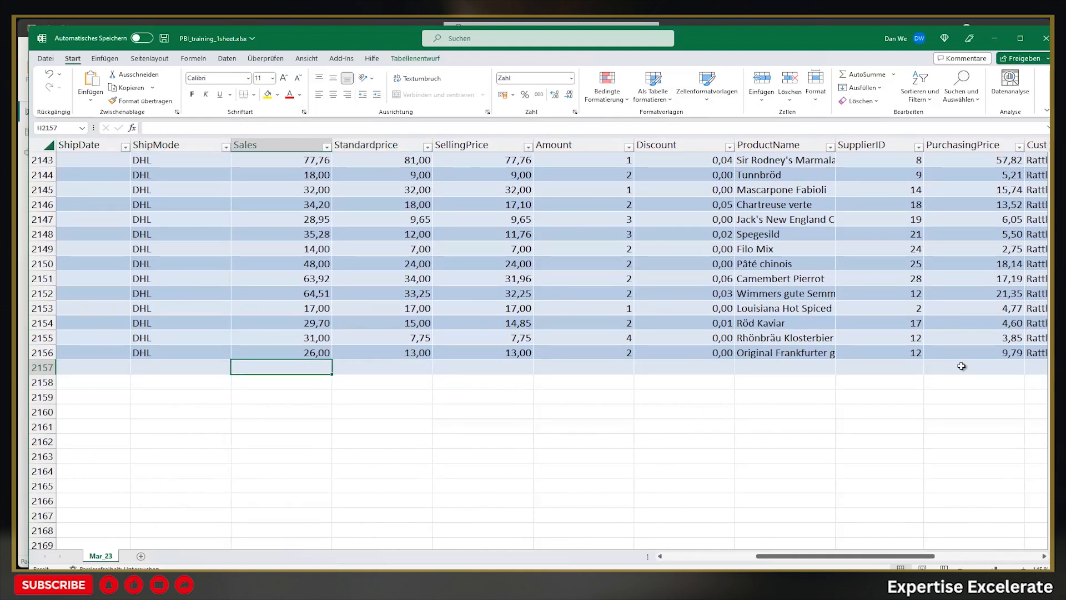
type("300000")
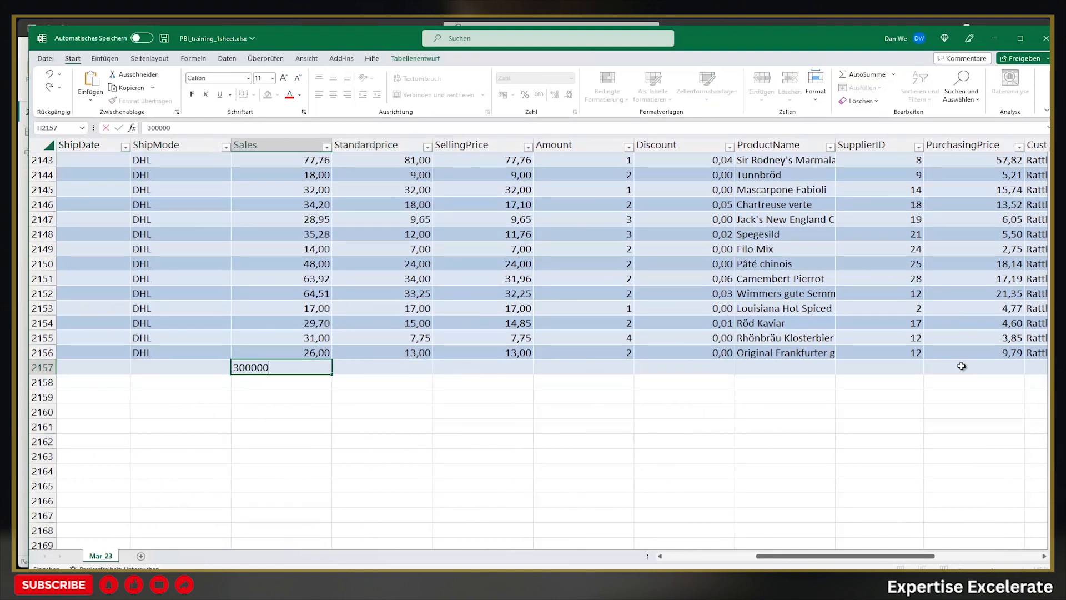
key("Tab")
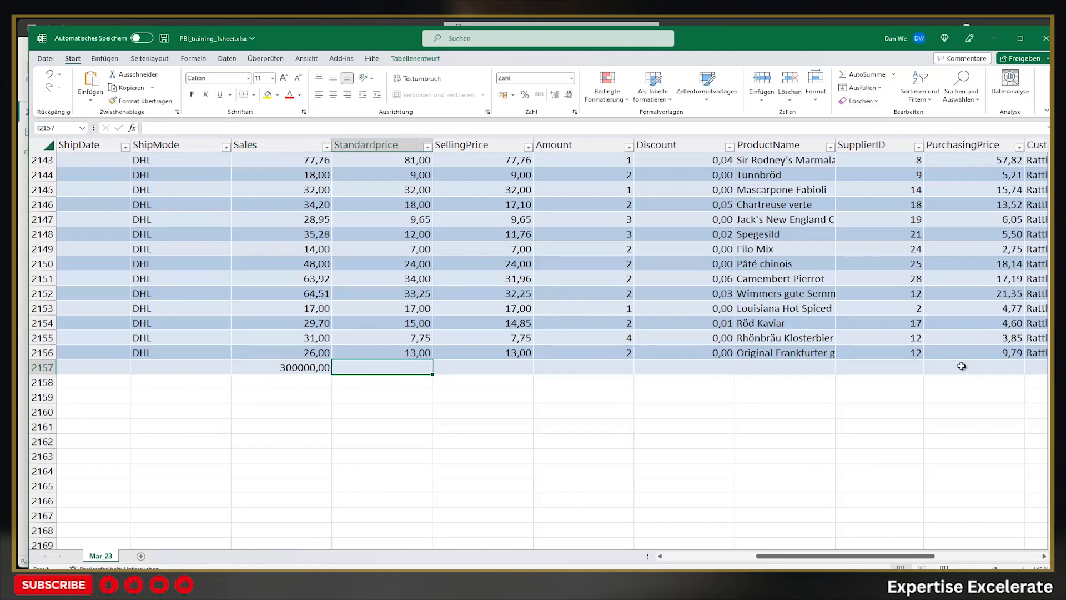
Save the workbook, minimize Excel and refresh the report data in Power BI Desktop.
key("ctrl+s")
left_click(996, 37)
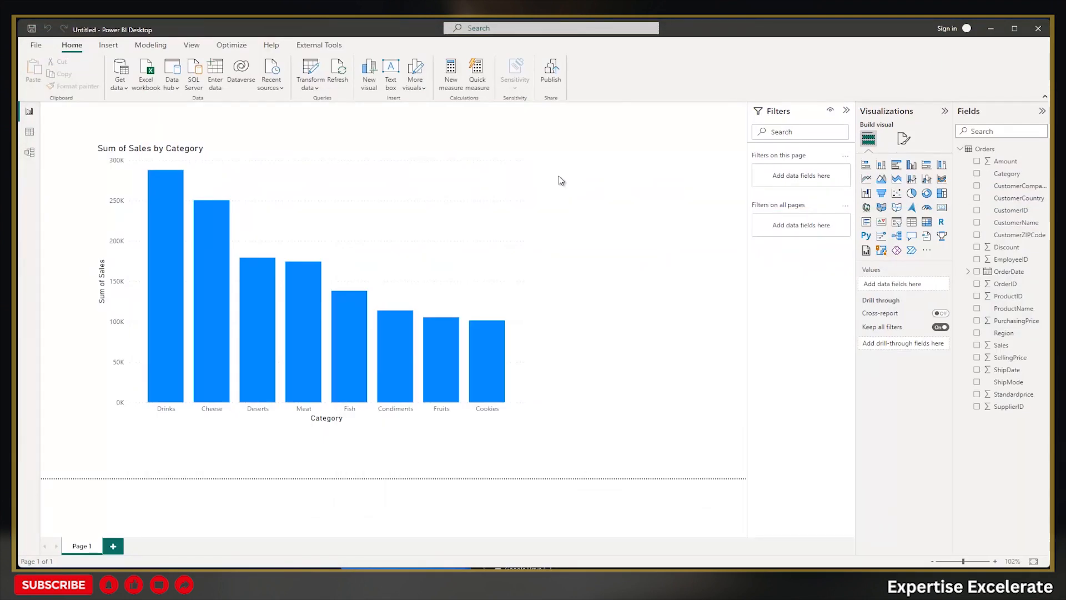
left_click(338, 71)
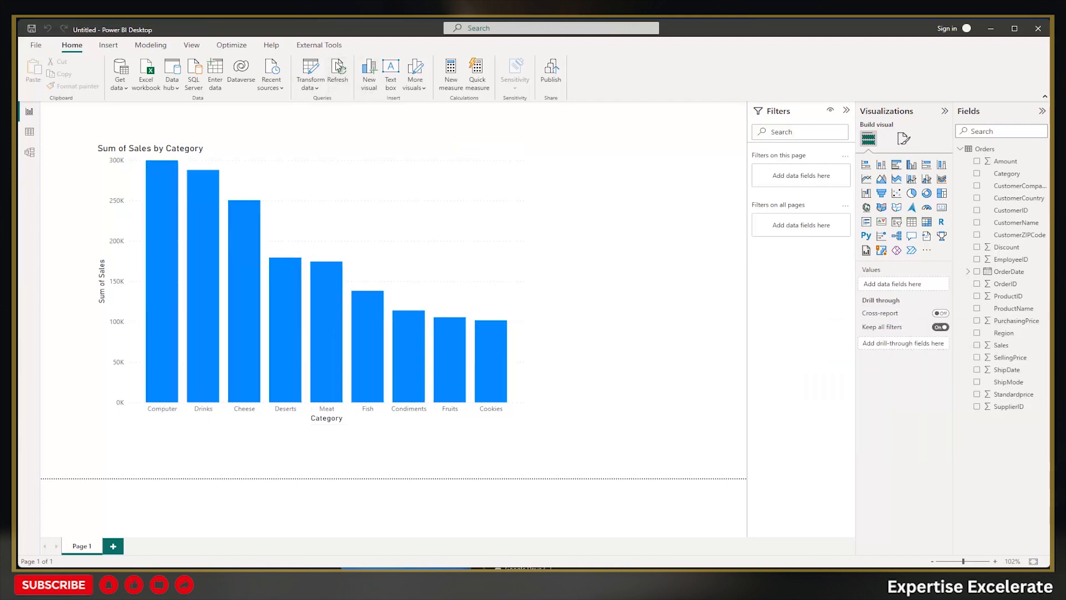